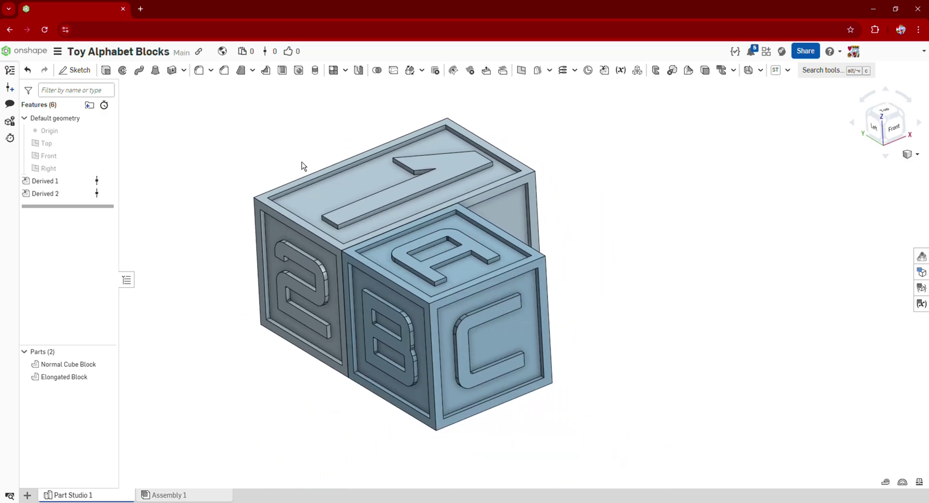
# Examine the raised letters and numbers on the cube block and the elongated block from several sides.
pyautogui.moveTo(307, 169); pyautogui.dragTo(308, 197, button='middle')
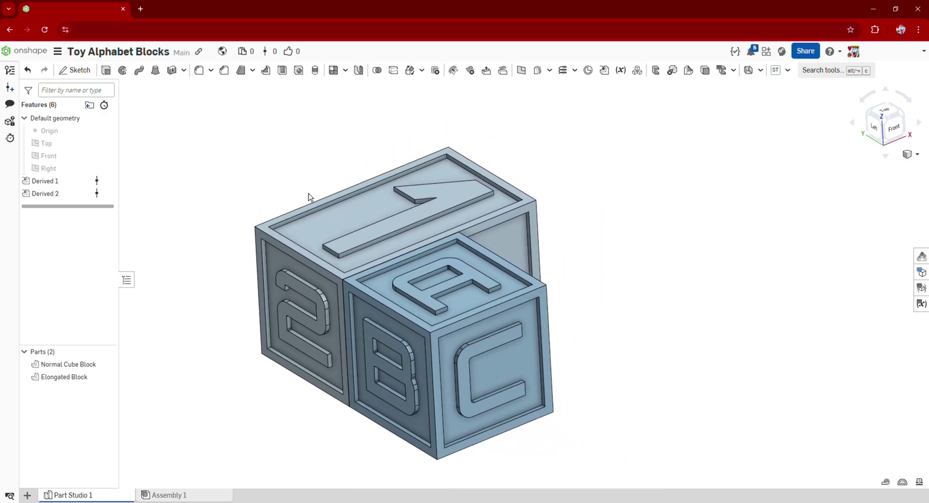
pyautogui.moveTo(329, 215); pyautogui.dragTo(338, 189, button='right')
pyautogui.scroll(2, 504, 285)
pyautogui.moveTo(504, 285); pyautogui.dragTo(504, 304, button='right')
pyautogui.scroll(3, 422, 258)
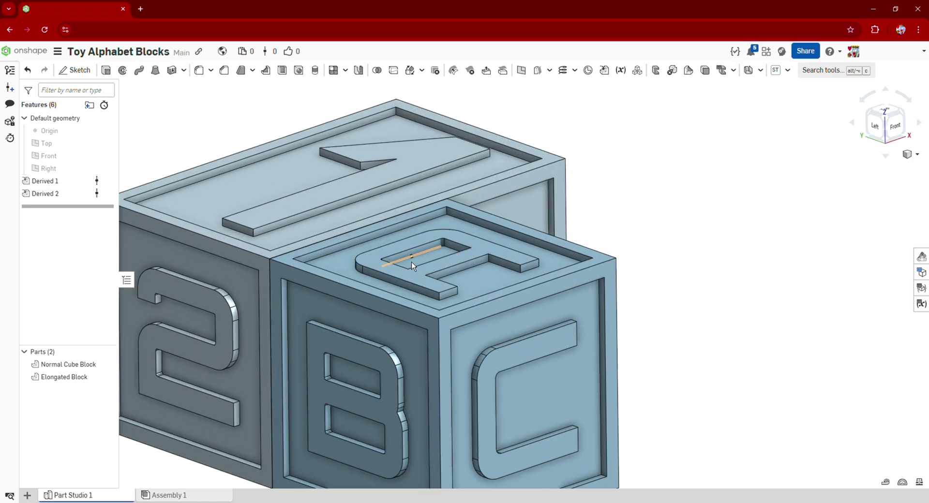
pyautogui.moveTo(306, 261); pyautogui.dragTo(408, 238, button='right')
pyautogui.moveTo(421, 341); pyautogui.dragTo(525, 159, button='right')
pyautogui.moveTo(515, 195); pyautogui.dragTo(576, 269, button='right')
pyautogui.moveTo(506, 277); pyautogui.dragTo(366, 334, button='right')
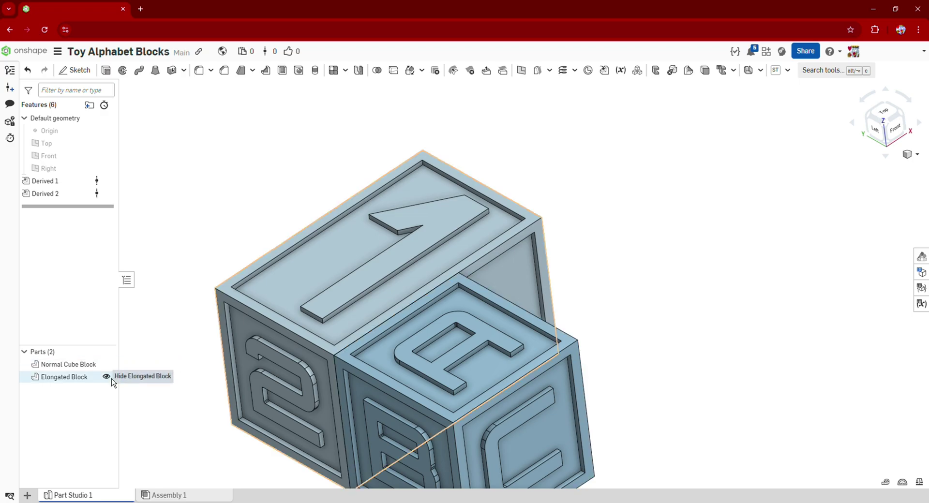
# Hide the Elongated Block part, keep the Normal Cube Block shown, and fit it in the view.
pyautogui.click(113, 367)
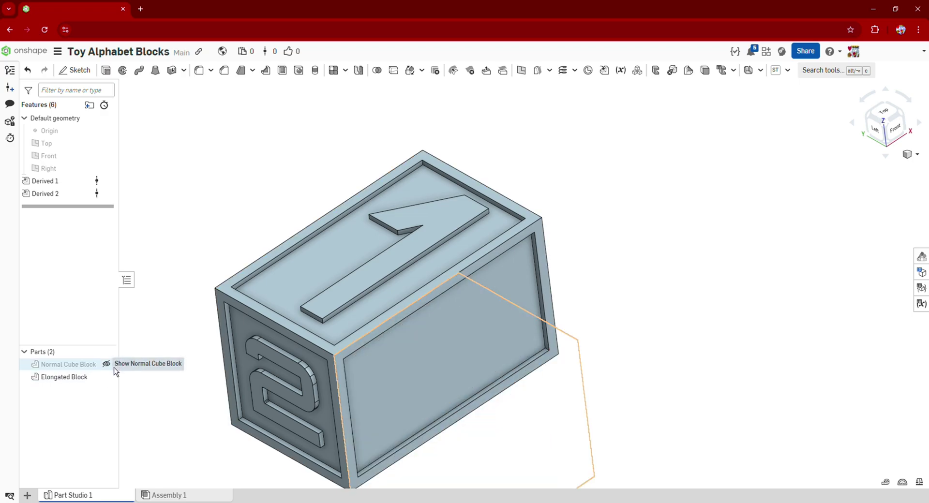
pyautogui.click(114, 368)
pyautogui.click(110, 380)
pyautogui.press('f')
# Start a sketch on the cube's blank recessed back face and draw a text box spanning most of it.
pyautogui.moveTo(500, 286); pyautogui.dragTo(379, 260, button='right')
pyautogui.click(378, 259)
pyautogui.scroll(5, 382, 258)
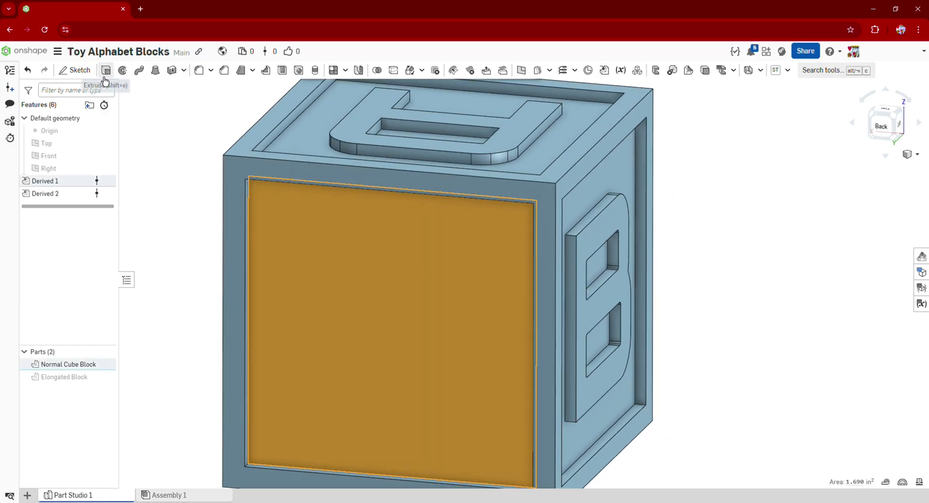
pyautogui.click(77, 70)
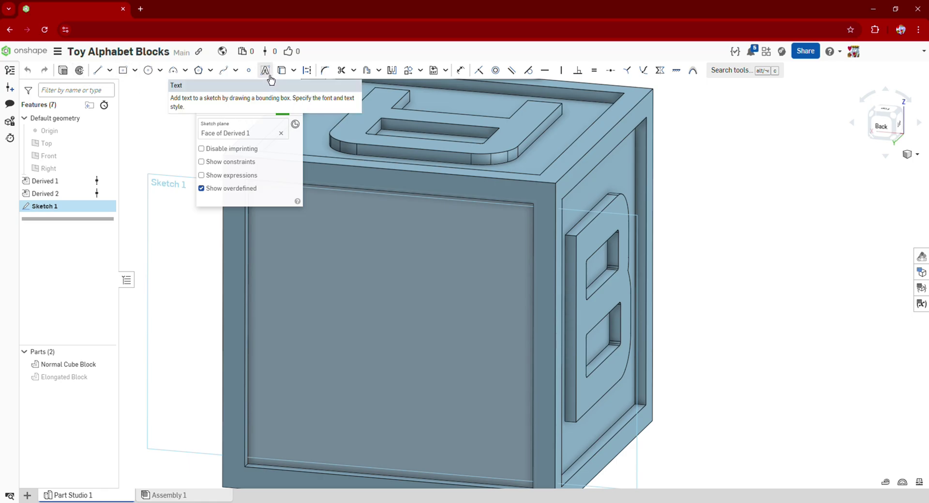
pyautogui.moveTo(324, 218); pyautogui.dragTo(397, 179, button='middle')
pyautogui.scroll(-1, 411, 224)
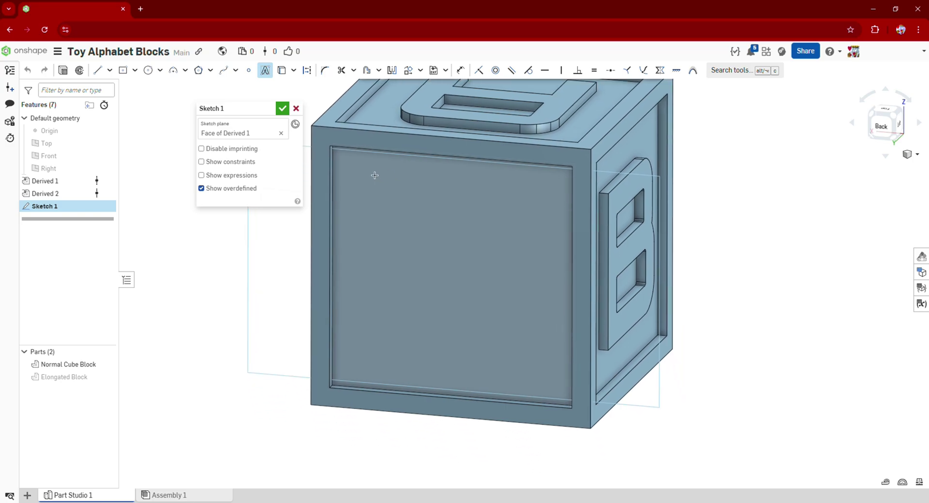
pyautogui.click(555, 379)
pyautogui.moveTo(392, 244); pyautogui.dragTo(490, 295, button='middle')
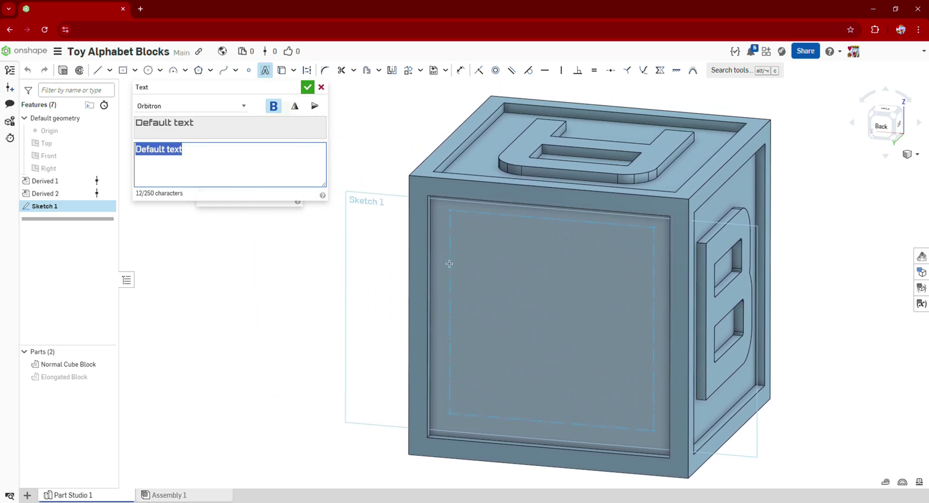
pyautogui.scroll(-3, 396, 238)
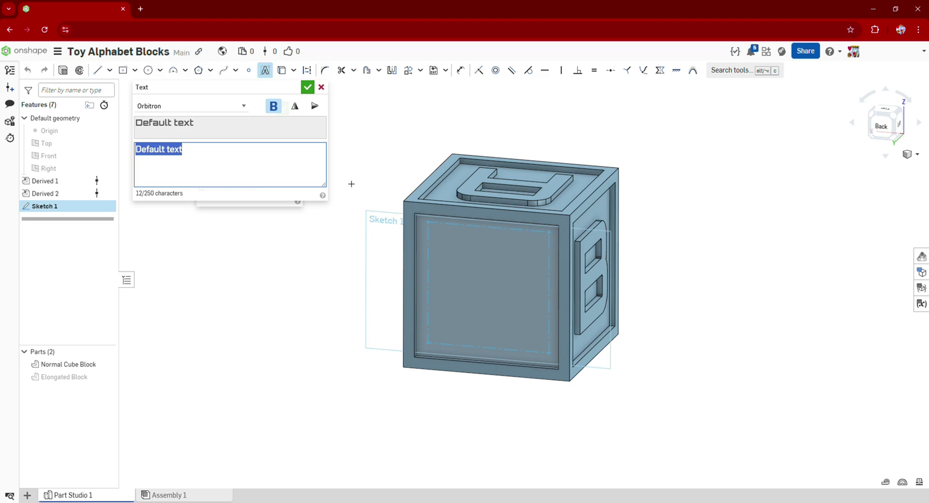
# Set the sketch text to a capital E in the Orbitron font and accept it.
pyautogui.click(219, 107)
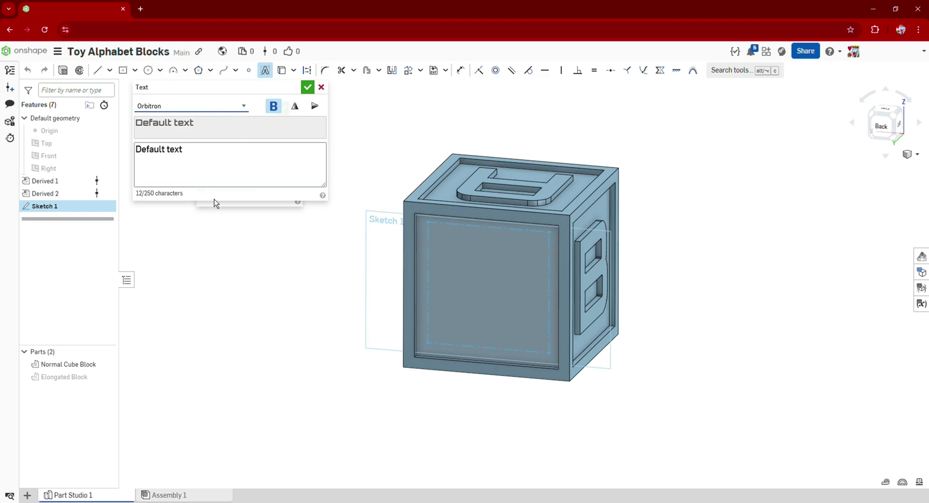
pyautogui.click(223, 167)
pyautogui.moveTo(477, 213); pyautogui.dragTo(415, 228, button='right')
pyautogui.write('e')
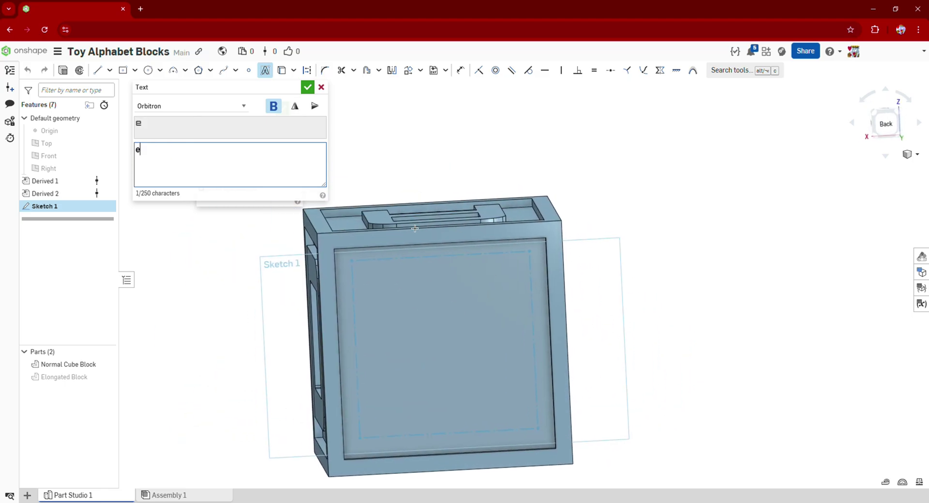
pyautogui.click(311, 89)
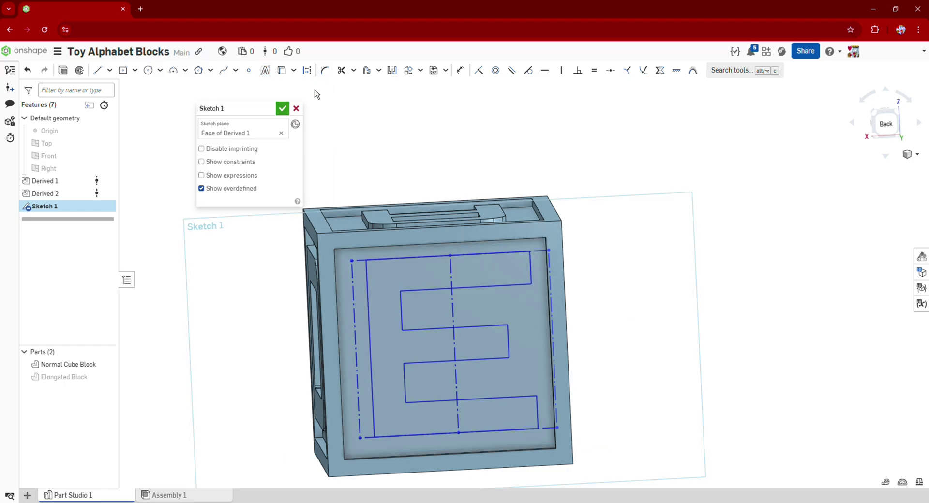
# Dimension the top edge of the letter's text box and set its width to 1 in.
pyautogui.moveTo(422, 227)
pyautogui.mouseDown(button='right')
pyautogui.moveTo(420, 196)
pyautogui.moveTo(429, 271)
pyautogui.moveTo(516, 259)
pyautogui.moveTo(444, 263)
pyautogui.mouseUp(button='right')
pyautogui.scroll(3, 428, 215)
pyautogui.scroll(-3, 430, 214)
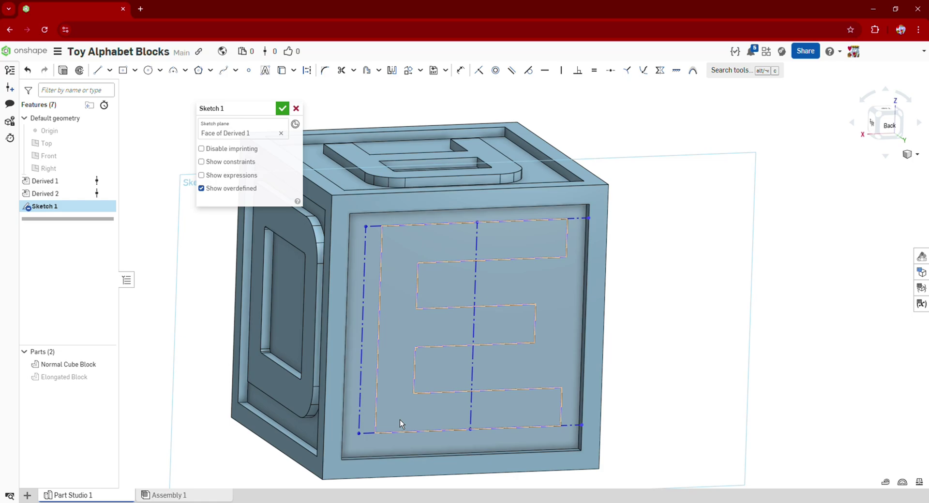
pyautogui.moveTo(427, 134); pyautogui.dragTo(506, 167, button='middle')
pyautogui.scroll(1, 506, 166)
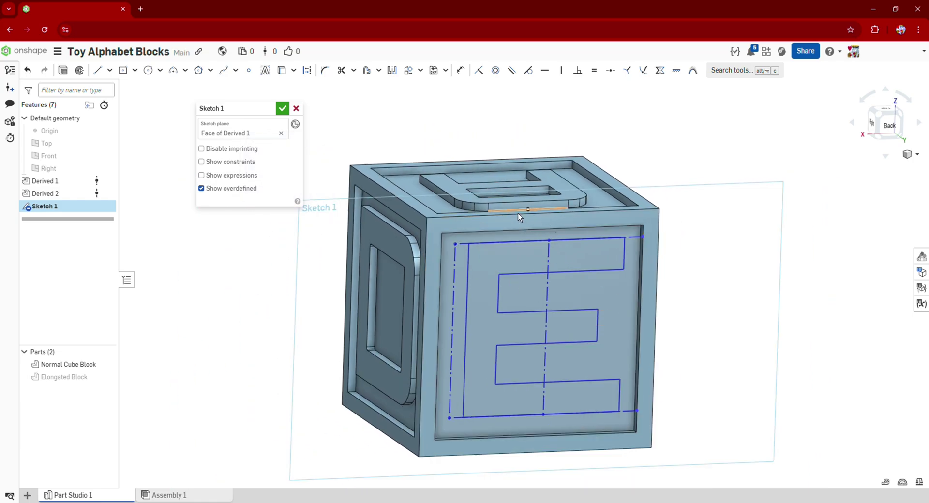
pyautogui.moveTo(517, 213); pyautogui.dragTo(446, 223, button='middle')
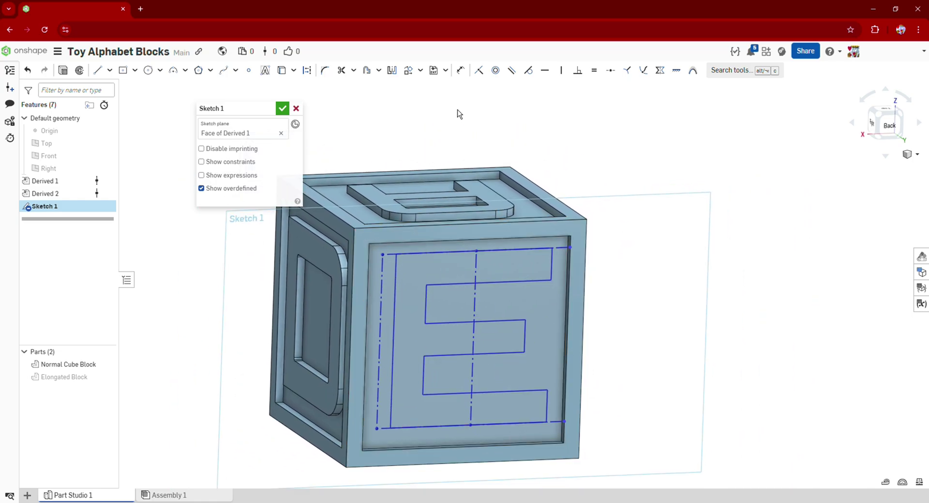
pyautogui.scroll(3, 458, 117)
pyautogui.click(467, 72)
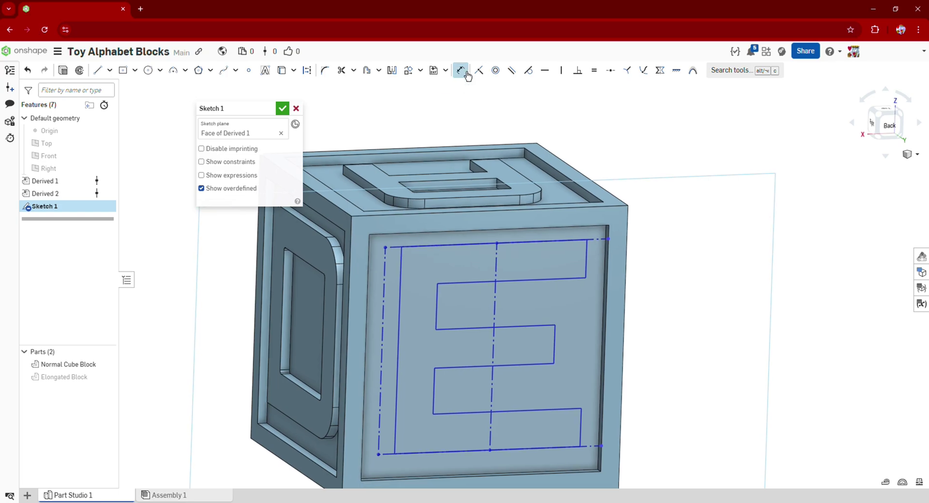
pyautogui.scroll(2, 451, 184)
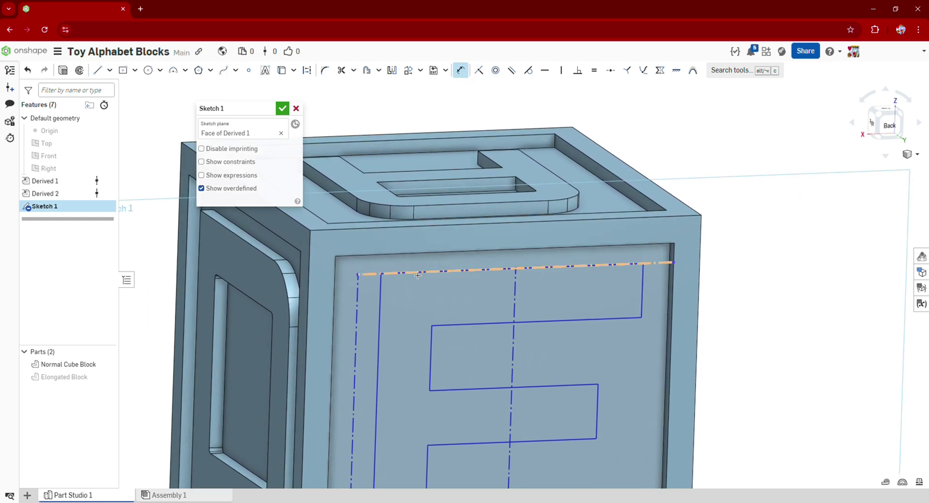
pyautogui.press('d')
pyautogui.click(402, 275)
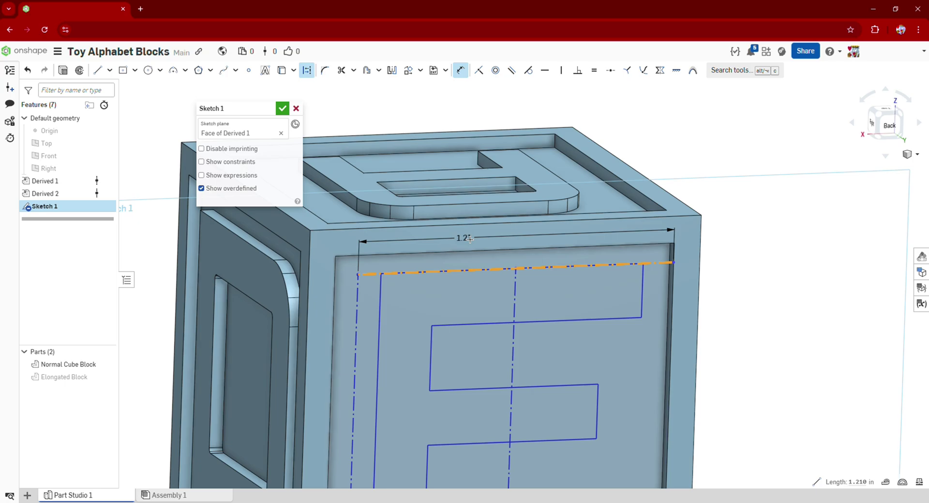
pyautogui.press('n')
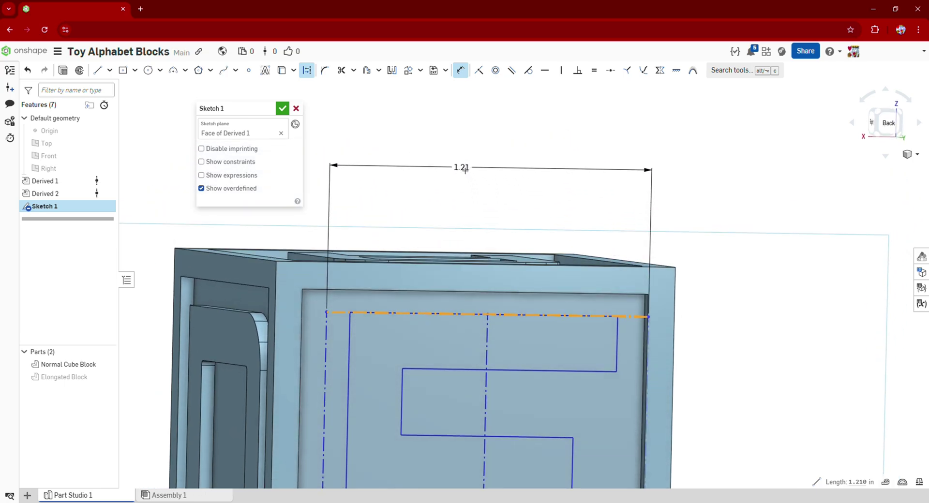
pyautogui.click(465, 170)
pyautogui.moveTo(414, 195); pyautogui.dragTo(467, 172, button='middle')
pyautogui.moveTo(450, 192); pyautogui.dragTo(402, 232, button='right')
pyautogui.scroll(-2, 402, 232)
pyautogui.moveTo(402, 234); pyautogui.dragTo(352, 212, button='middle')
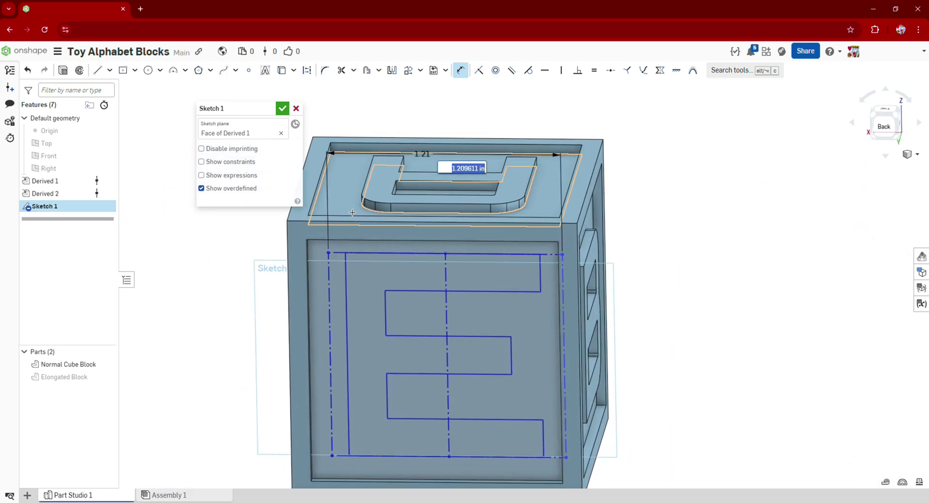
pyautogui.moveTo(308, 252)
pyautogui.mouseDown(button='right')
pyautogui.moveTo(341, 240)
pyautogui.moveTo(307, 253)
pyautogui.mouseUp(button='right')
pyautogui.moveTo(308, 254)
pyautogui.mouseDown(button='middle')
pyautogui.moveTo(419, 248)
pyautogui.moveTo(361, 239)
pyautogui.mouseUp(button='middle')
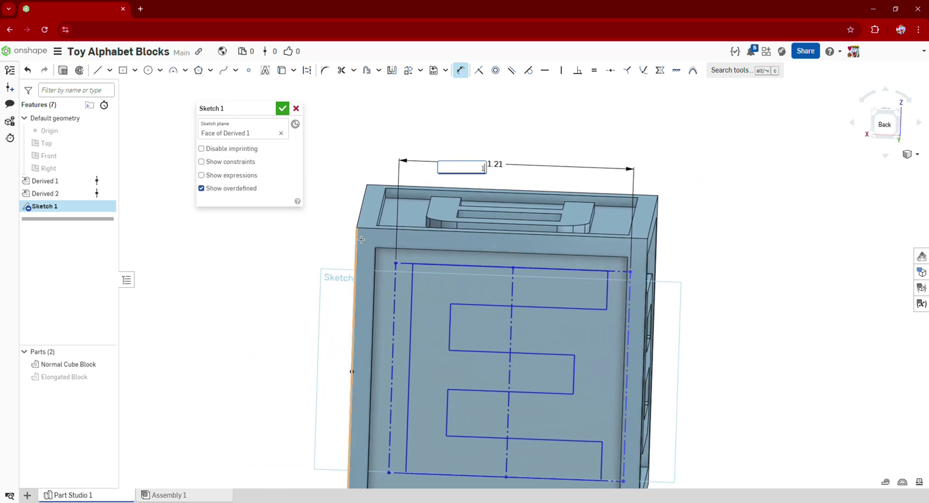
pyautogui.write('1')
pyautogui.press('Return')
pyautogui.moveTo(361, 240); pyautogui.dragTo(441, 230, button='right')
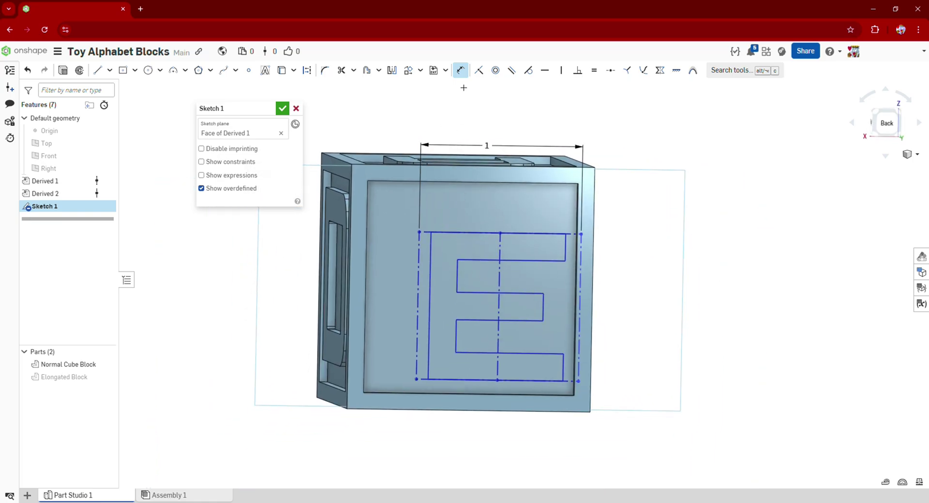
# Shift the letter E sideways by its text box until it is roughly centred across the recessed face.
pyautogui.click(460, 73)
pyautogui.moveTo(446, 236); pyautogui.dragTo(472, 212)
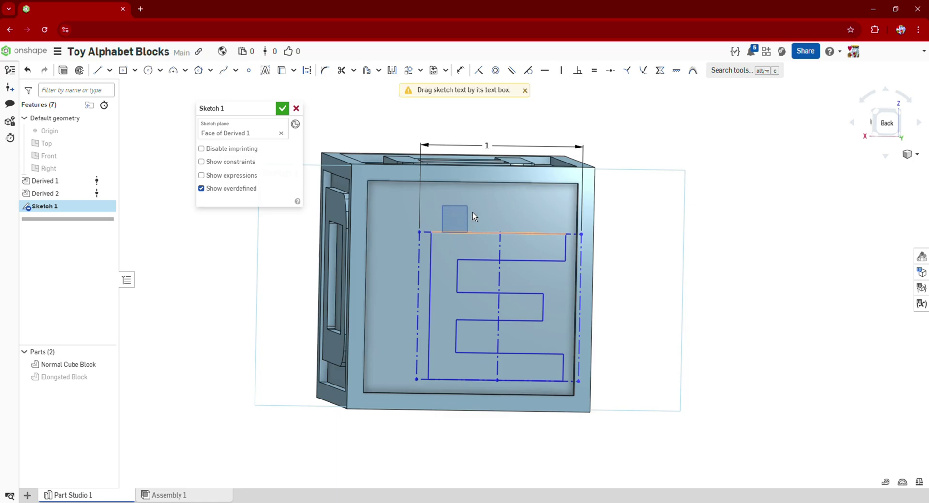
pyautogui.moveTo(422, 233)
pyautogui.mouseDown()
pyautogui.moveTo(420, 261)
pyautogui.moveTo(249, 300)
pyautogui.moveTo(425, 271)
pyautogui.moveTo(403, 268)
pyautogui.mouseUp()
pyautogui.scroll(3, 437, 260)
pyautogui.scroll(-3, 432, 251)
pyautogui.moveTo(425, 274); pyautogui.dragTo(451, 254, button='middle')
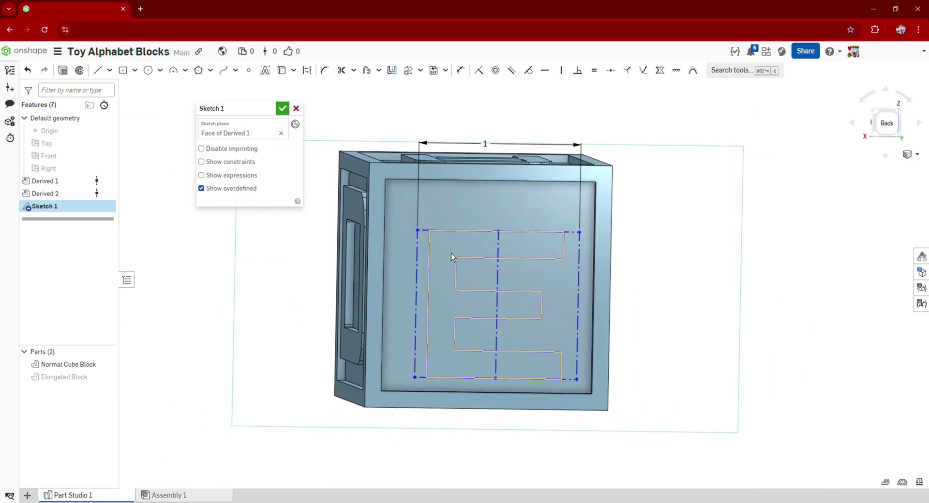
pyautogui.scroll(2, 476, 237)
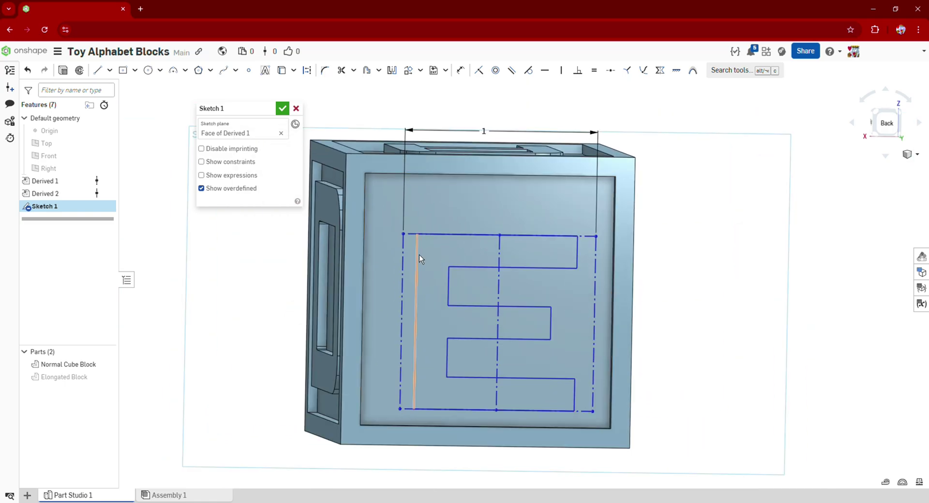
pyautogui.moveTo(409, 264)
pyautogui.mouseDown()
pyautogui.moveTo(529, 290)
pyautogui.moveTo(394, 274)
pyautogui.moveTo(399, 252)
pyautogui.mouseUp()
pyautogui.scroll(-2, 550, 301)
pyautogui.scroll(1, 552, 301)
pyautogui.moveTo(552, 301); pyautogui.dragTo(543, 295, button='right')
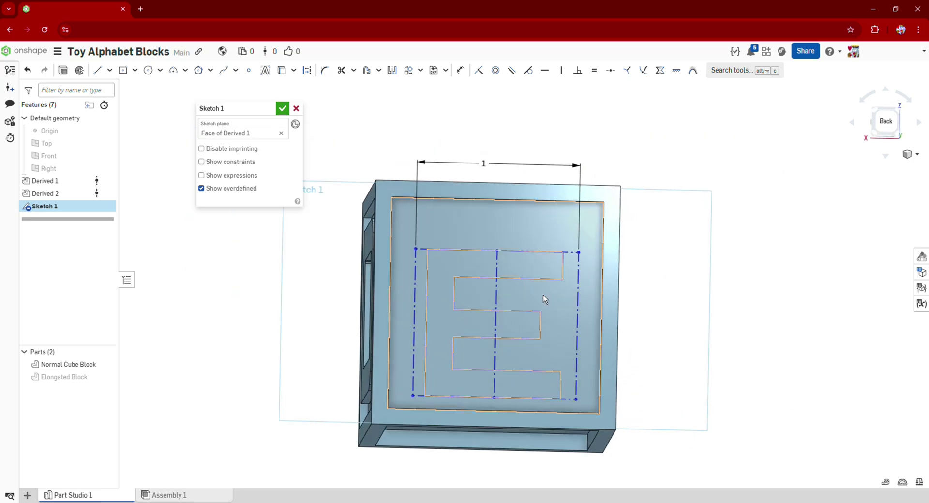
# Delete the 1 in width dimension from the letter's text box.
pyautogui.scroll(2, 506, 224)
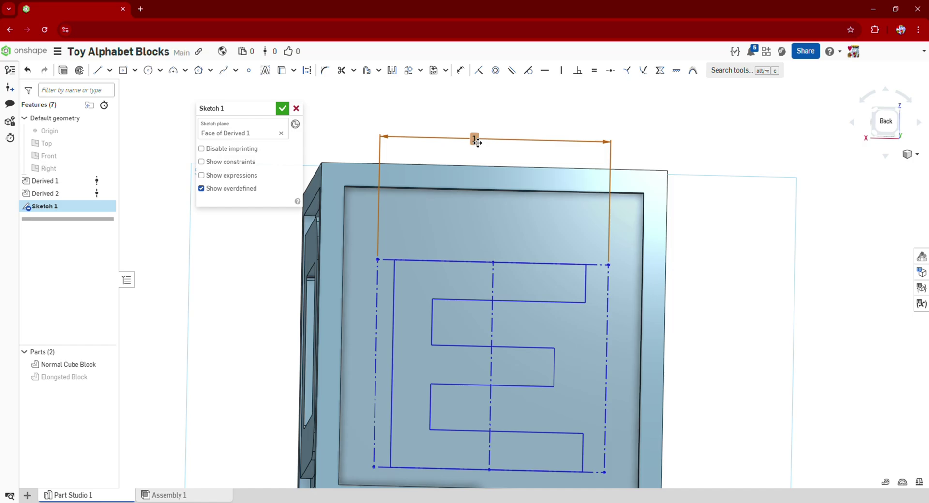
pyautogui.click(476, 140)
pyautogui.press('Delete')
# Move the letter's text box up to roughly the middle of the recessed face and finish the sketch.
pyautogui.moveTo(396, 274); pyautogui.dragTo(404, 241, button='middle')
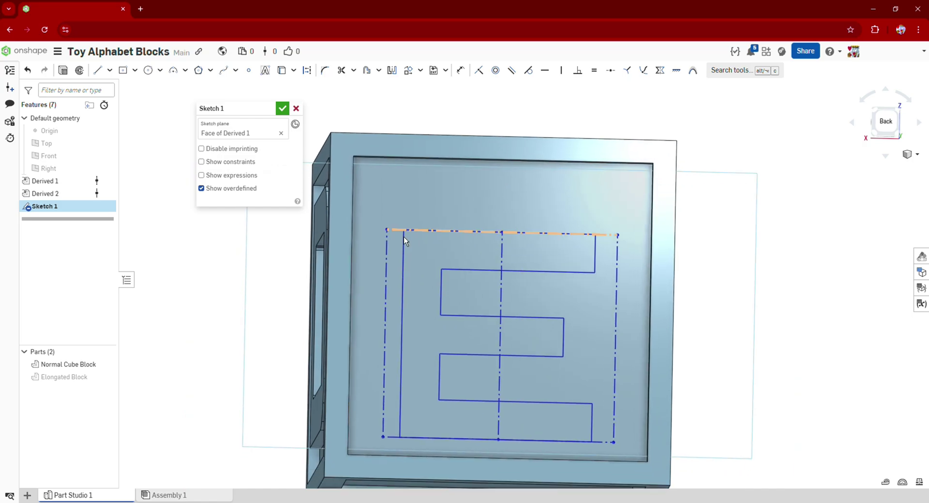
pyautogui.moveTo(402, 234); pyautogui.dragTo(402, 208)
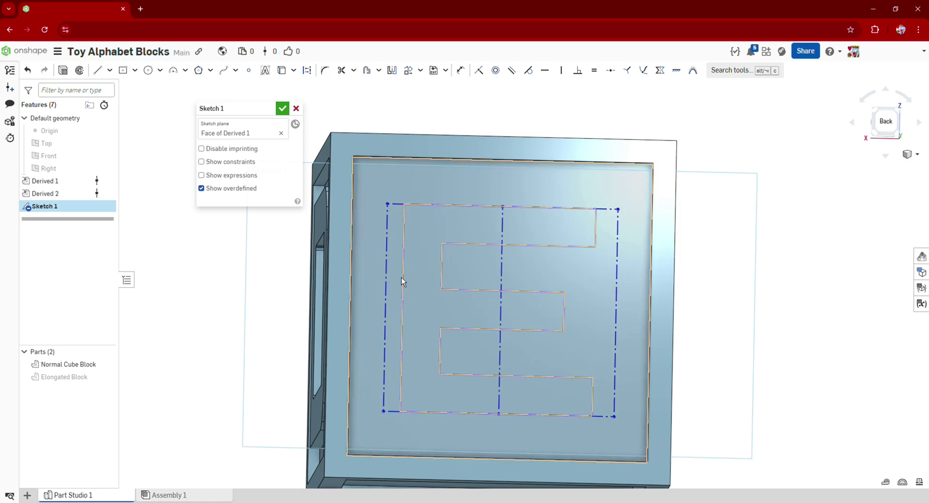
pyautogui.moveTo(401, 277); pyautogui.dragTo(407, 211, button='right')
pyautogui.moveTo(408, 211)
pyautogui.mouseDown()
pyautogui.moveTo(415, 217)
pyautogui.moveTo(411, 206)
pyautogui.mouseUp()
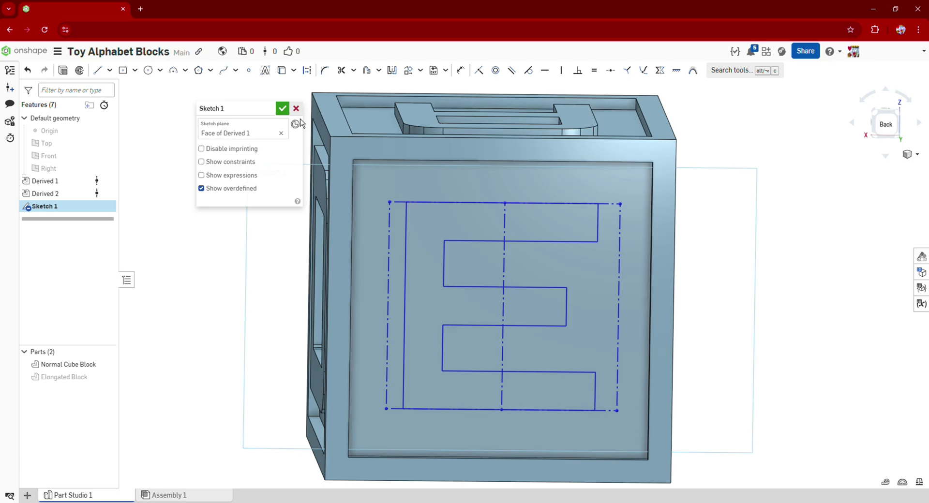
pyautogui.click(282, 108)
# Extrude the sketched letter E by 0.05 in, adding it to the Normal Cube Block.
pyautogui.scroll(-2, 296, 212)
pyautogui.scroll(3, 312, 214)
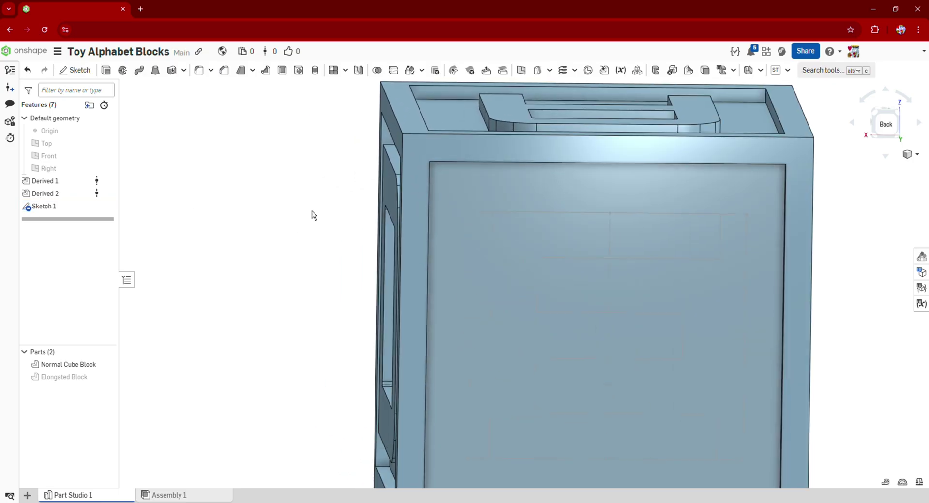
pyautogui.click(106, 71)
pyautogui.moveTo(533, 245); pyautogui.dragTo(417, 193, button='middle')
pyautogui.click(413, 195)
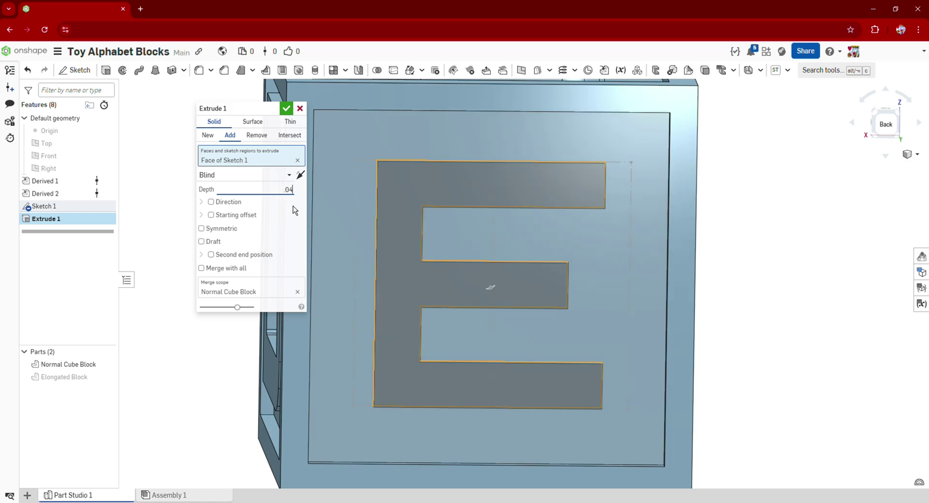
pyautogui.write('.05')
pyautogui.press('Return')
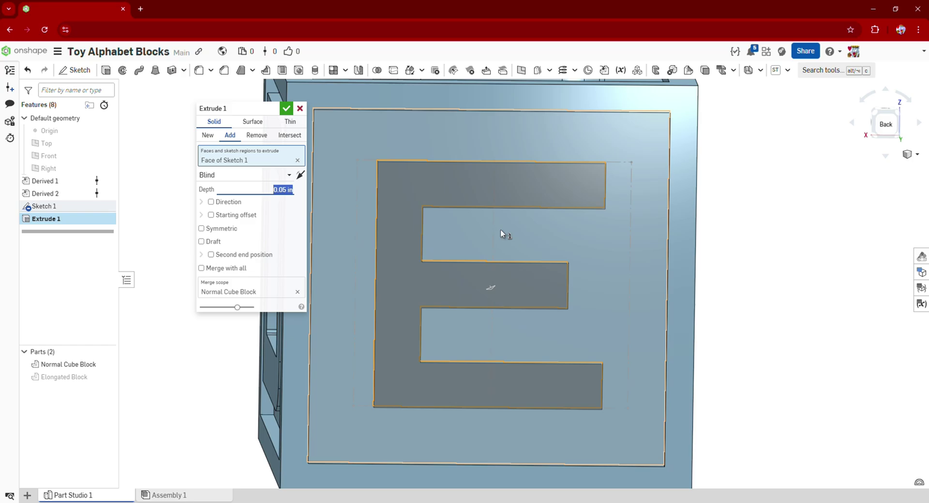
pyautogui.moveTo(501, 230); pyautogui.dragTo(506, 251, button='right')
pyautogui.scroll(-2, 506, 252)
pyautogui.click(287, 110)
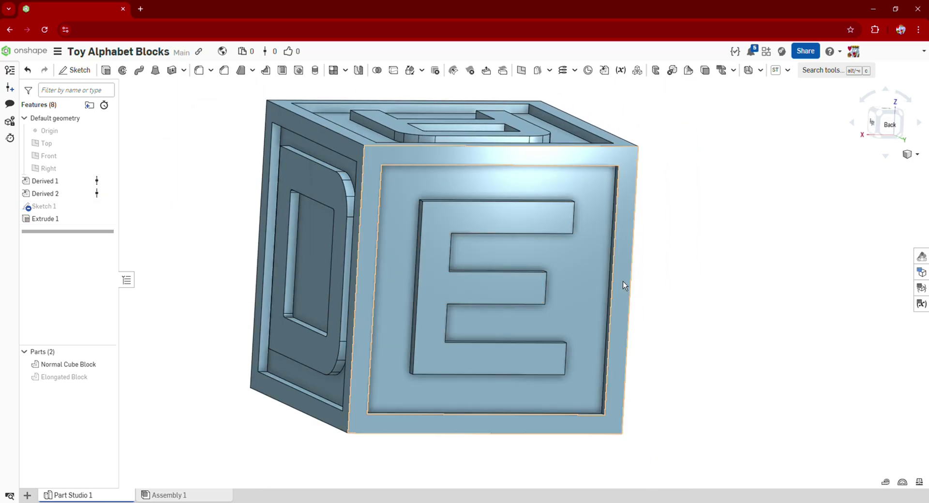
pyautogui.moveTo(623, 281); pyautogui.dragTo(614, 295, button='right')
pyautogui.scroll(-3, 614, 295)
pyautogui.scroll(2, 614, 295)
pyautogui.moveTo(614, 296); pyautogui.dragTo(530, 316, button='middle')
pyautogui.moveTo(531, 315); pyautogui.dragTo(442, 257, button='right')
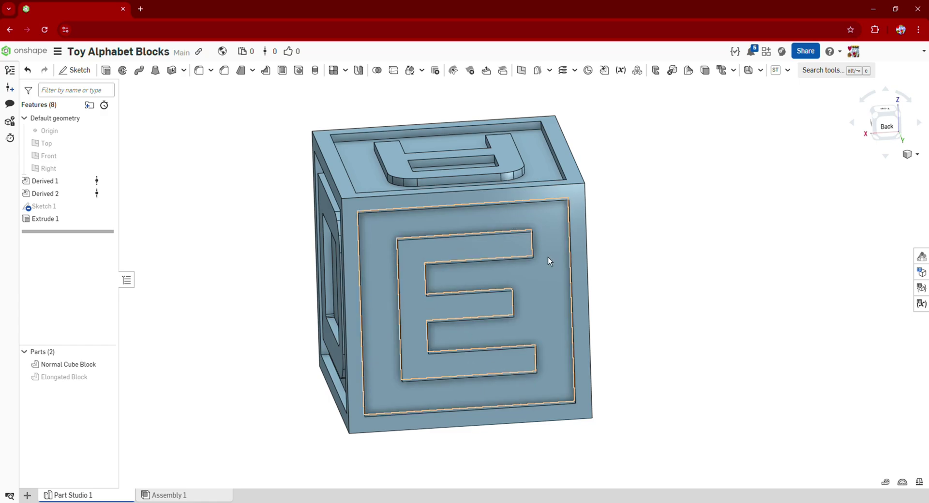
# Reopen the letter's sketch on the cube block, select the whole E with its text box and remove it from the recessed face.
pyautogui.doubleClick(55, 212)
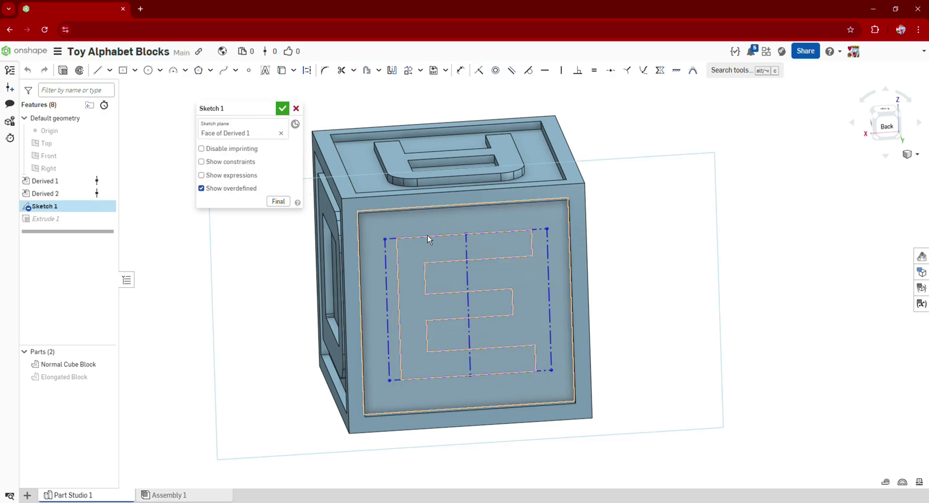
pyautogui.scroll(3, 428, 236)
pyautogui.moveTo(341, 154); pyautogui.dragTo(672, 434)
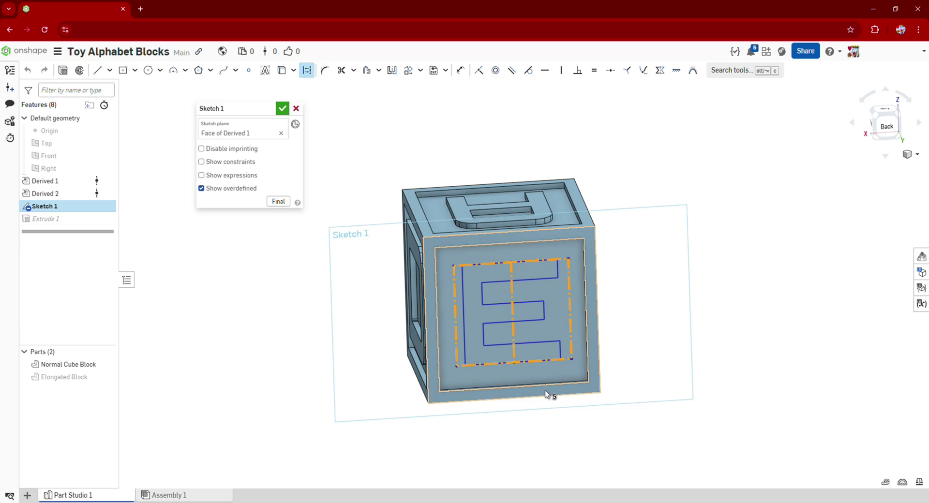
pyautogui.moveTo(544, 390); pyautogui.dragTo(526, 349, button='middle')
pyautogui.scroll(-2, 335, 273)
pyautogui.moveTo(335, 276); pyautogui.dragTo(297, 295, button='middle')
pyautogui.scroll(1, 297, 301)
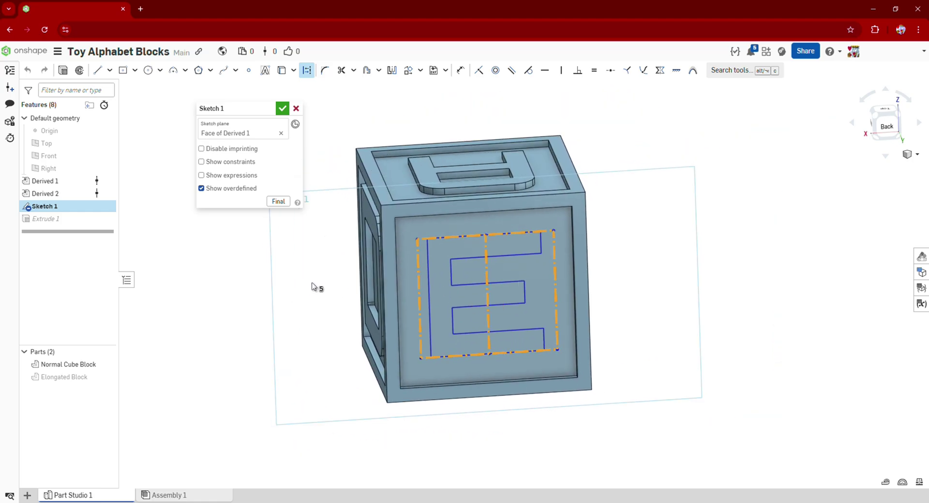
pyautogui.hotkey('ctrl', 'a')
pyautogui.press('Delete')
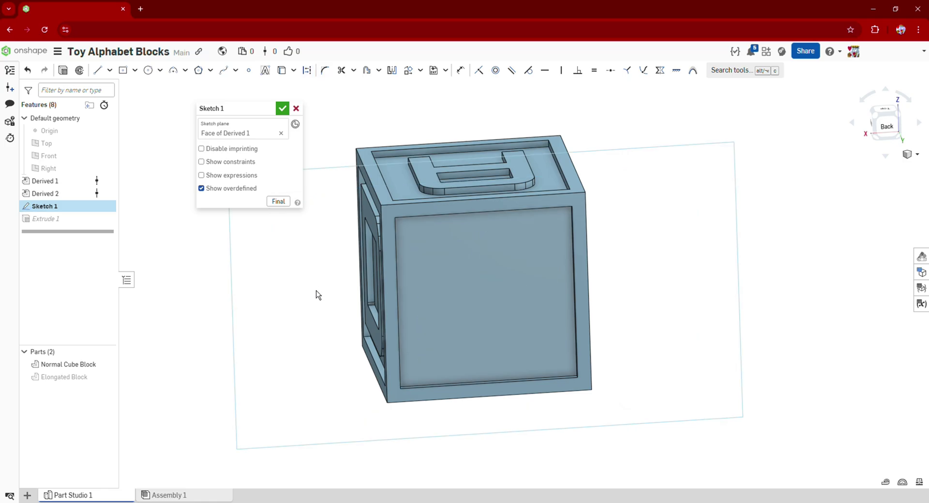
# Bring the E back into the sketch with its transform handles and move it onto the cube's recessed face.
pyautogui.hotkey('ctrl', 'z')
pyautogui.moveTo(317, 292); pyautogui.dragTo(501, 348, button='middle')
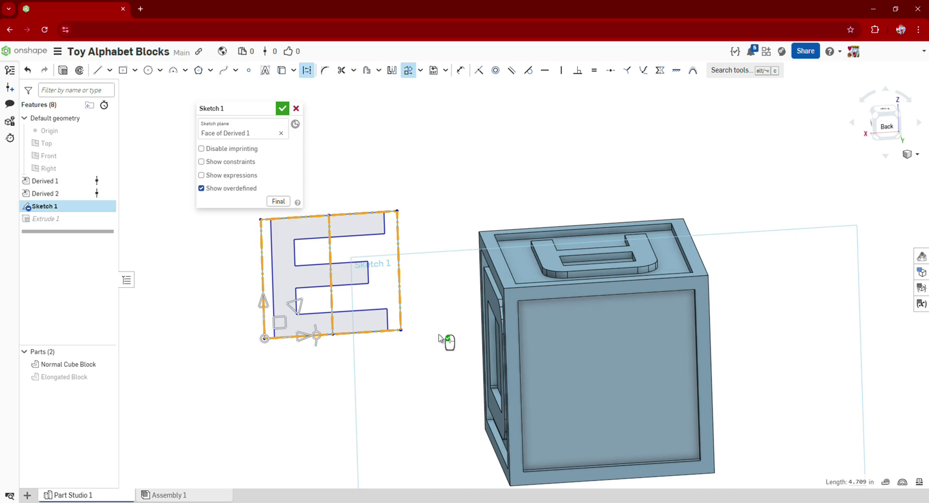
pyautogui.moveTo(439, 337); pyautogui.dragTo(463, 308, button='middle')
pyautogui.moveTo(322, 272)
pyautogui.mouseDown()
pyautogui.moveTo(473, 312)
pyautogui.moveTo(593, 376)
pyautogui.moveTo(605, 371)
pyautogui.mouseUp()
pyautogui.moveTo(438, 396); pyautogui.dragTo(393, 387, button='middle')
pyautogui.scroll(2, 474, 383)
pyautogui.scroll(-1, 565, 372)
pyautogui.moveTo(630, 373); pyautogui.dragTo(581, 372, button='middle')
pyautogui.moveTo(504, 357)
pyautogui.mouseDown()
pyautogui.moveTo(210, 279)
pyautogui.moveTo(196, 259)
pyautogui.moveTo(330, 275)
pyautogui.moveTo(559, 353)
pyautogui.mouseUp()
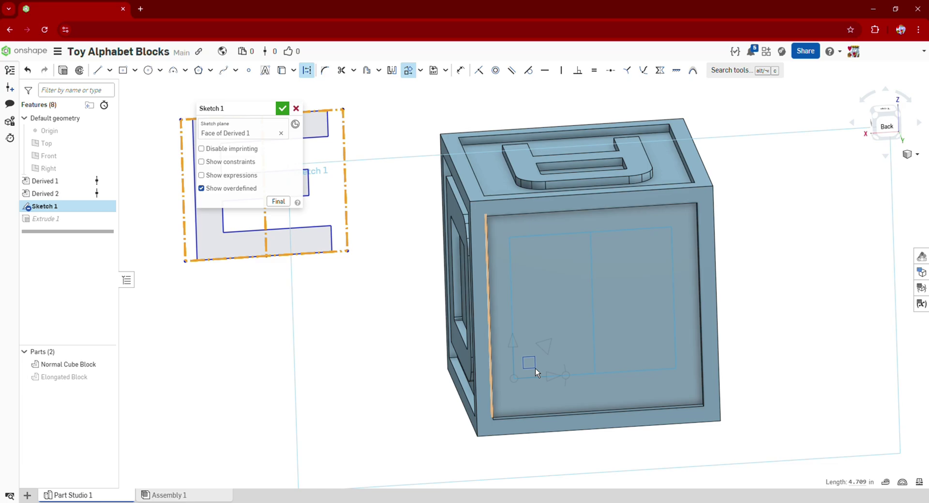
# Rotate the letter E clockwise by 90 deg about its lower corner and apply the transform.
pyautogui.scroll(1, 447, 406)
pyautogui.scroll(1, 432, 391)
pyautogui.moveTo(432, 391); pyautogui.dragTo(337, 370, button='middle')
pyautogui.scroll(-1, 334, 370)
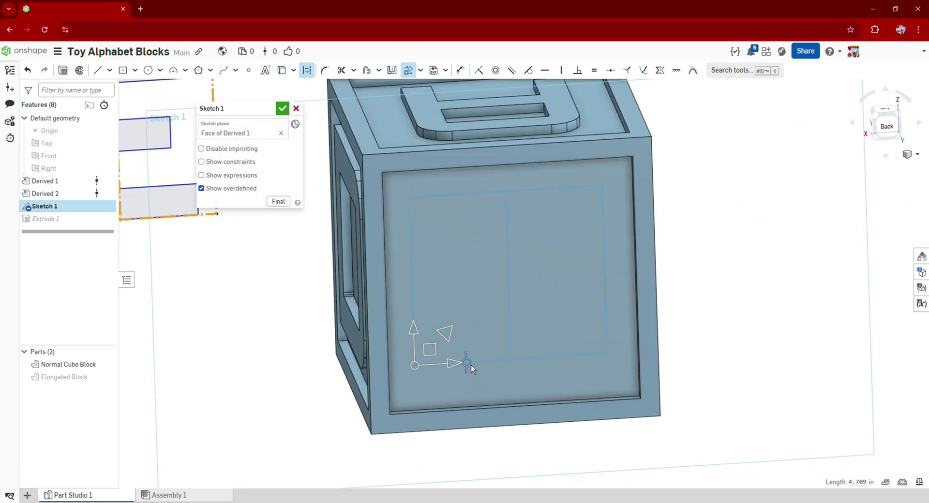
pyautogui.moveTo(472, 365)
pyautogui.mouseDown()
pyautogui.moveTo(466, 396)
pyautogui.moveTo(425, 435)
pyautogui.moveTo(458, 369)
pyautogui.moveTo(327, 353)
pyautogui.moveTo(454, 305)
pyautogui.moveTo(490, 305)
pyautogui.mouseUp()
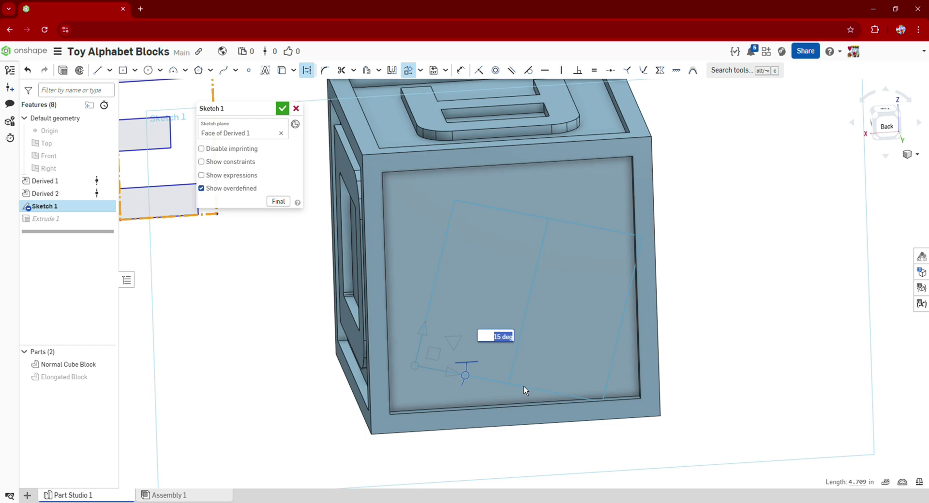
pyautogui.moveTo(524, 386)
pyautogui.mouseDown()
pyautogui.moveTo(471, 433)
pyautogui.moveTo(426, 437)
pyautogui.mouseUp()
pyautogui.moveTo(298, 356); pyautogui.dragTo(342, 283, button='middle')
pyautogui.scroll(-2, 342, 283)
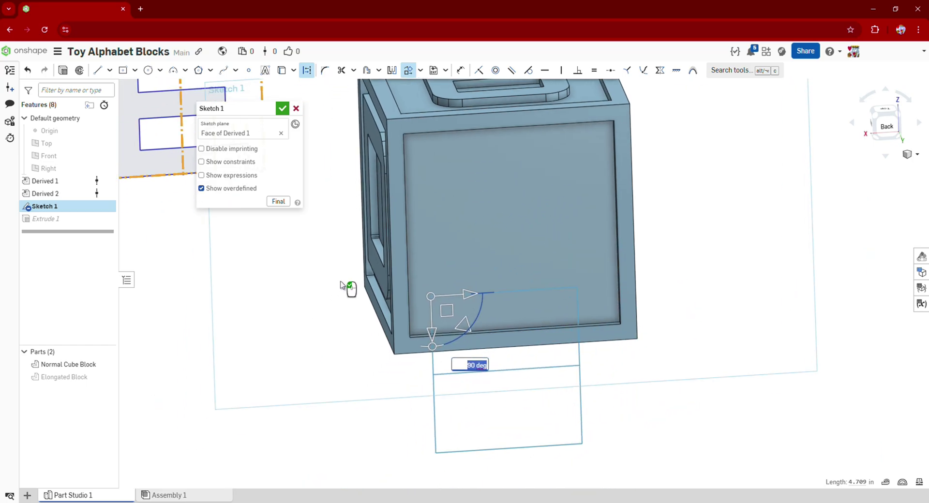
pyautogui.click(212, 317)
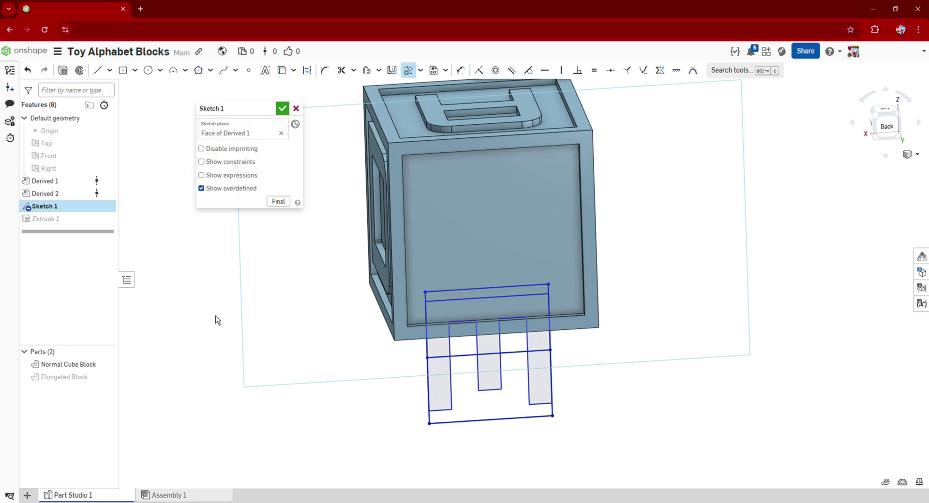
# Move the rotated E up until it is roughly centred in the recessed face and finish the sketch.
pyautogui.scroll(1, 372, 303)
pyautogui.scroll(-1, 415, 275)
pyautogui.scroll(1, 431, 288)
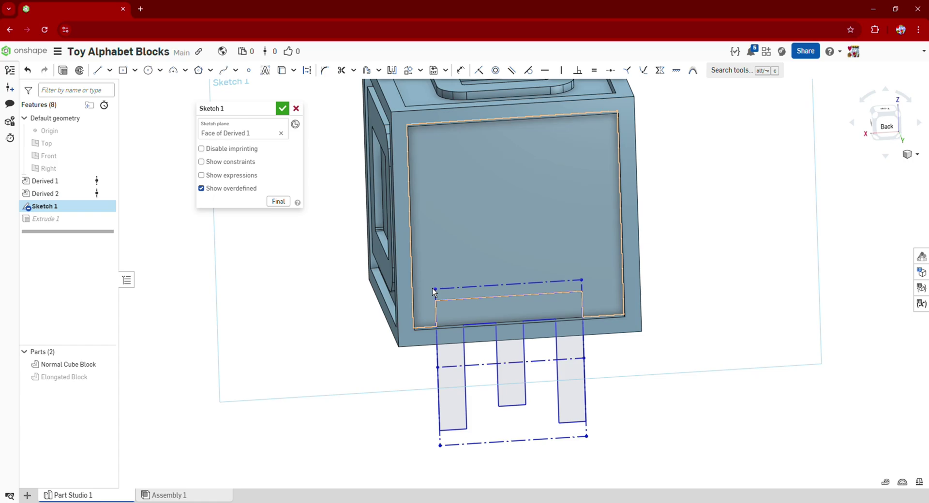
pyautogui.scroll(-3, 390, 284)
pyautogui.scroll(2, 361, 283)
pyautogui.scroll(2, 472, 314)
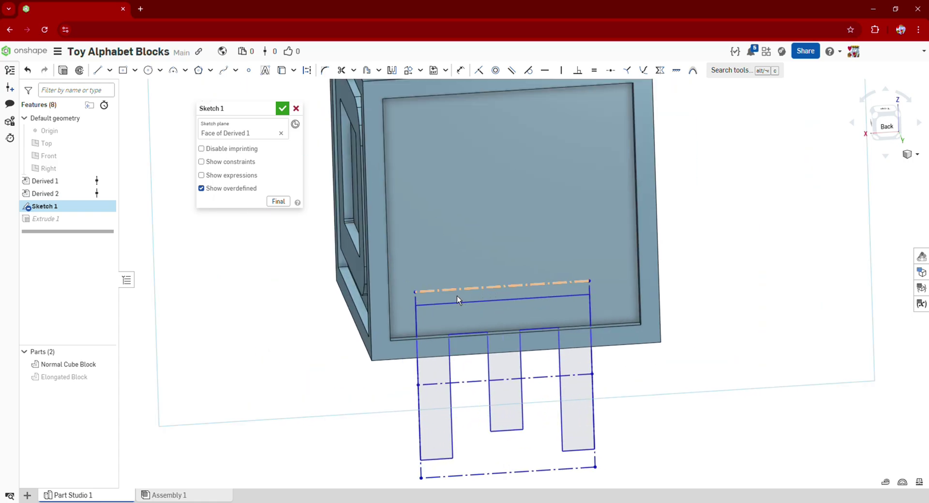
pyautogui.scroll(-1, 452, 296)
pyautogui.moveTo(451, 296); pyautogui.dragTo(460, 318, button='middle')
pyautogui.moveTo(459, 317)
pyautogui.mouseDown()
pyautogui.moveTo(488, 318)
pyautogui.moveTo(457, 178)
pyautogui.moveTo(471, 176)
pyautogui.mouseUp()
pyautogui.moveTo(348, 304); pyautogui.dragTo(308, 348, button='middle')
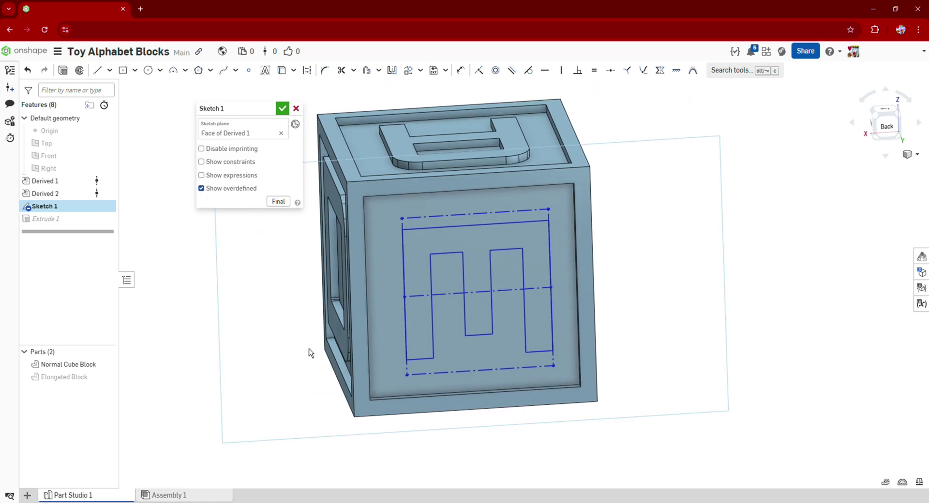
pyautogui.click(283, 108)
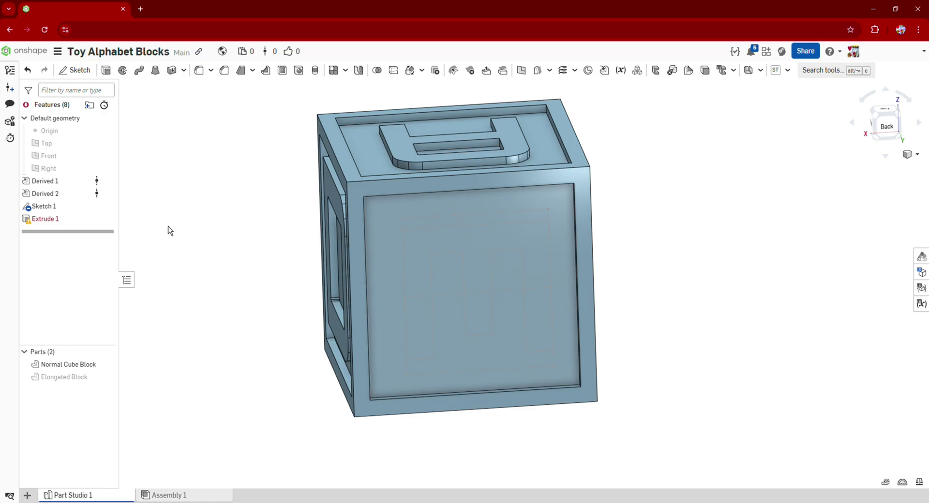
# Repair Extrude 1 by replacing its missing selection with the rotated E region, keeping the 0.05 in depth.
pyautogui.scroll(-2, 209, 261)
pyautogui.scroll(5, 419, 266)
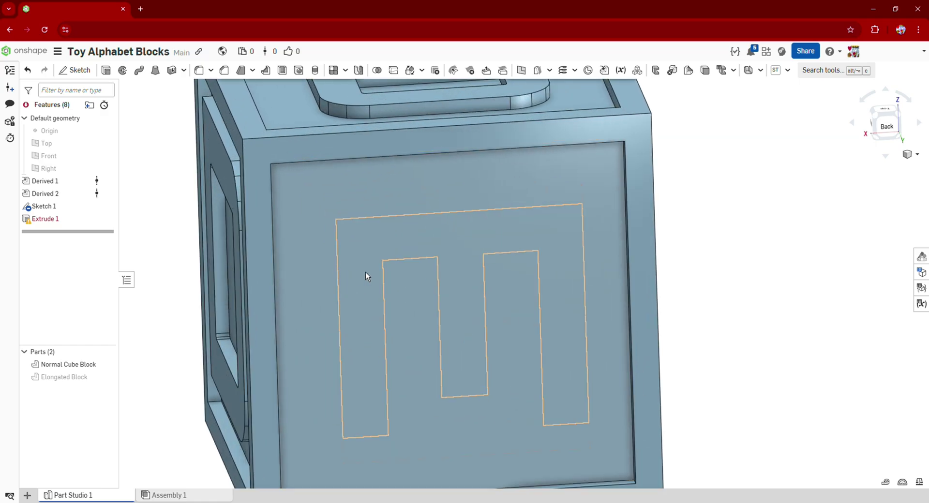
pyautogui.moveTo(365, 272)
pyautogui.mouseDown(button='right')
pyautogui.moveTo(387, 234)
pyautogui.moveTo(362, 230)
pyautogui.mouseUp(button='right')
pyautogui.scroll(-1, 439, 240)
pyautogui.moveTo(439, 240)
pyautogui.mouseDown(button='right')
pyautogui.moveTo(470, 265)
pyautogui.moveTo(462, 265)
pyautogui.mouseUp(button='right')
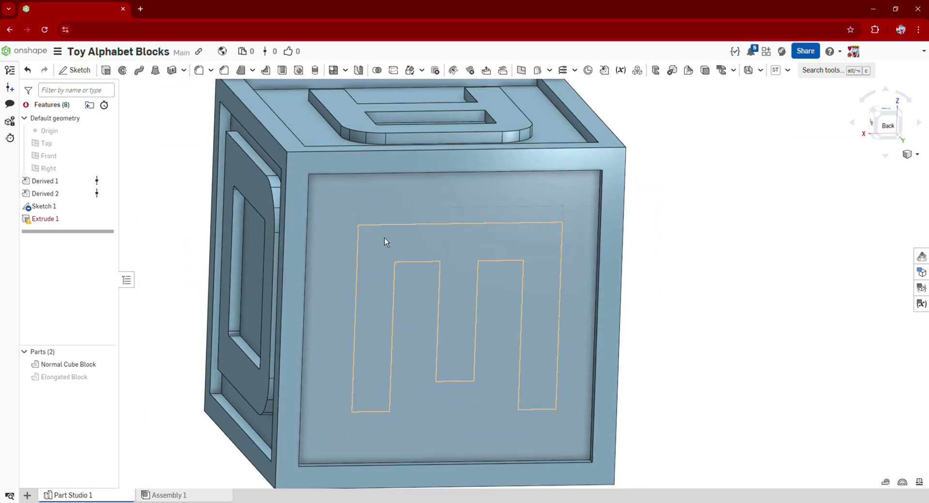
pyautogui.moveTo(53, 225)
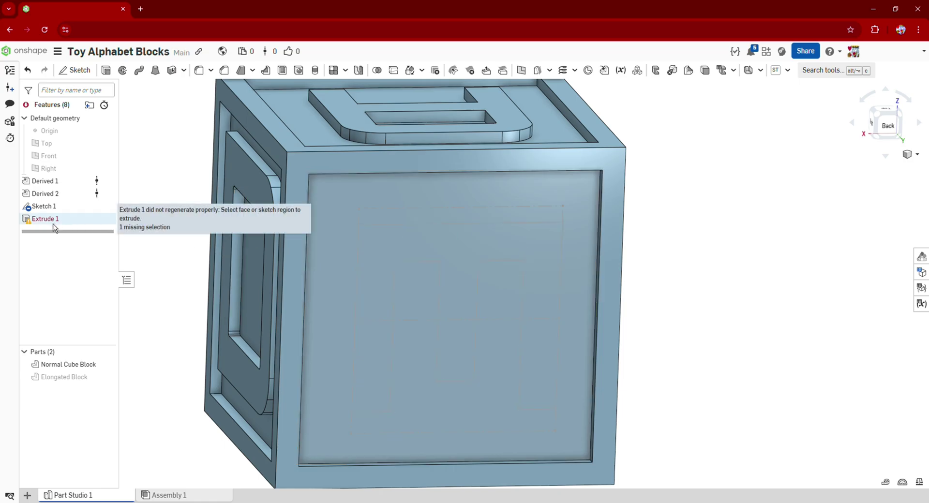
pyautogui.doubleClick(50, 221)
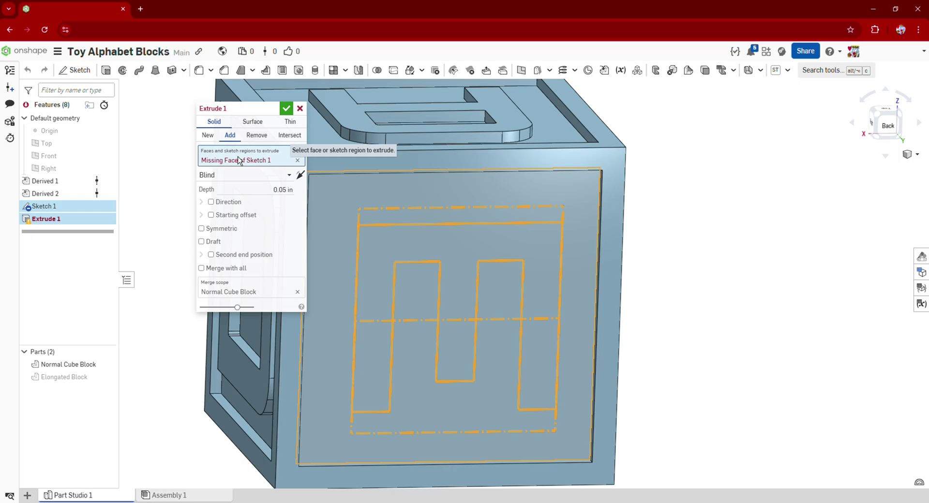
pyautogui.press('space')
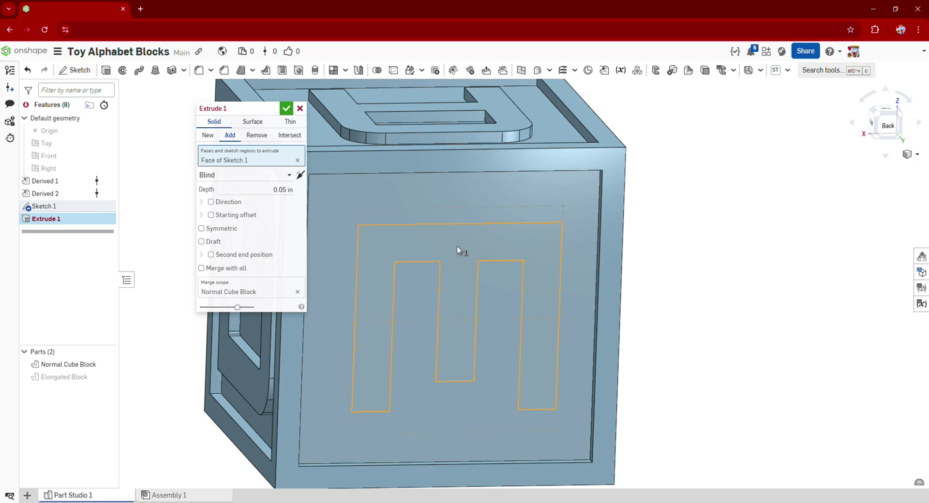
pyautogui.moveTo(457, 245)
pyautogui.mouseDown(button='right')
pyautogui.moveTo(431, 241)
pyautogui.moveTo(460, 242)
pyautogui.mouseUp(button='right')
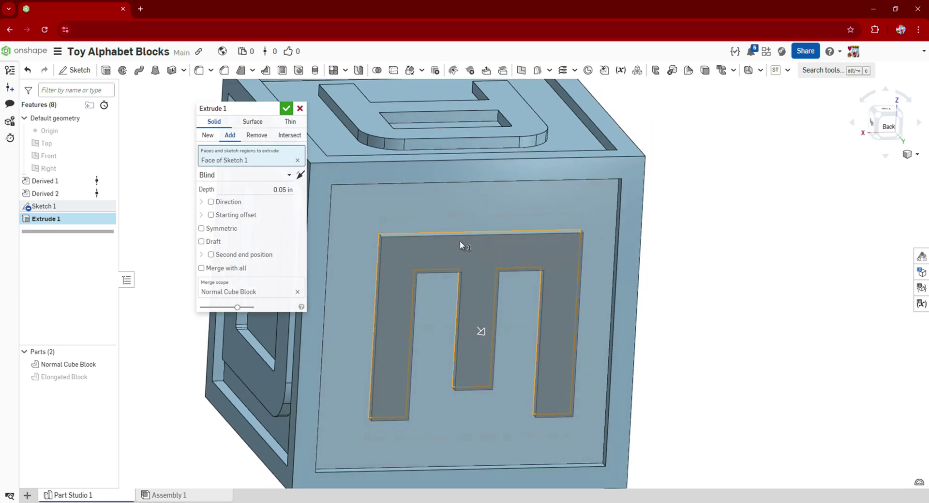
pyautogui.click(287, 109)
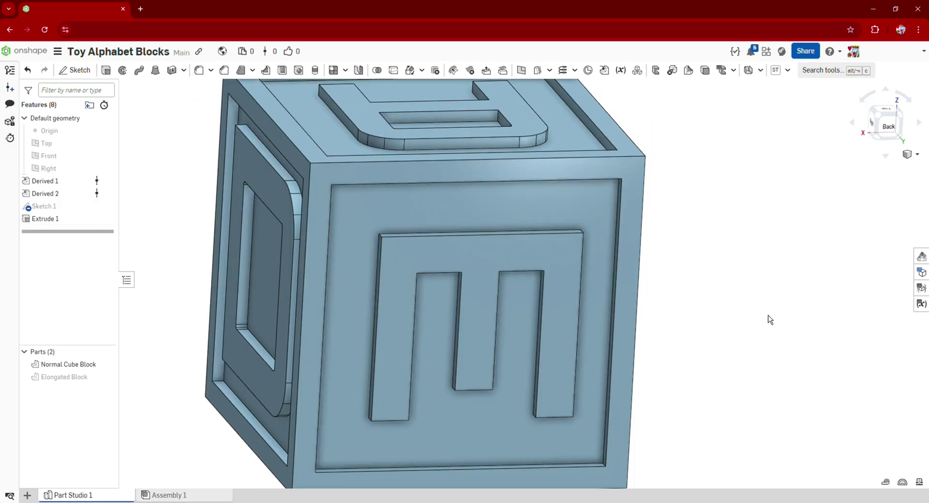
# Show the Elongated Block instead of the Normal Cube Block and examine its blank long face and the direction of its raised numerals.
pyautogui.moveTo(769, 319); pyautogui.dragTo(583, 237, button='right')
pyautogui.scroll(-2, 749, 301)
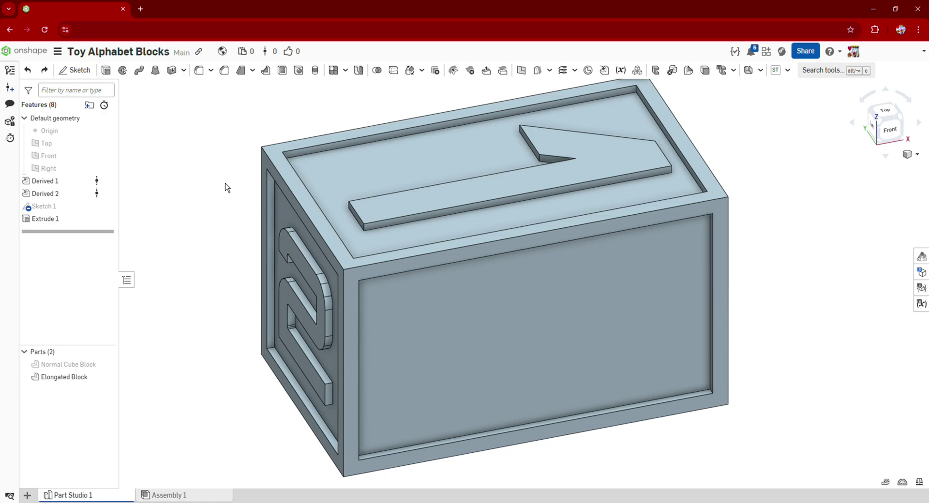
pyautogui.moveTo(299, 236); pyautogui.dragTo(544, 185, button='right')
pyautogui.moveTo(544, 184); pyautogui.dragTo(502, 200, button='middle')
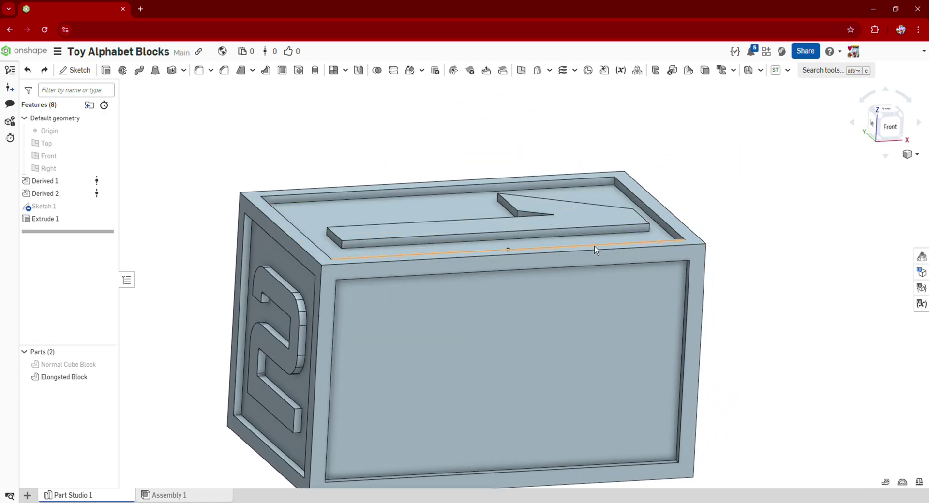
pyautogui.moveTo(594, 246); pyautogui.dragTo(579, 176, button='middle')
pyautogui.scroll(-2, 537, 160)
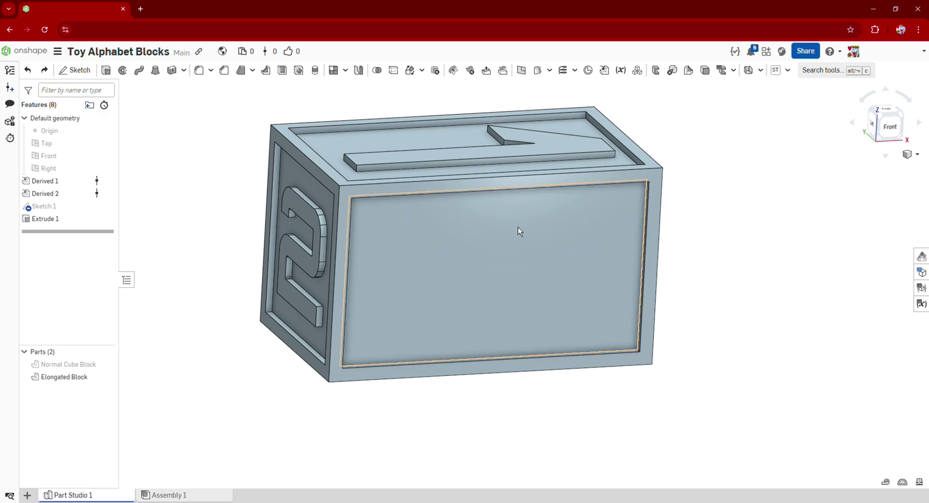
pyautogui.scroll(2, 544, 288)
pyautogui.moveTo(487, 251); pyautogui.dragTo(507, 317, button='middle')
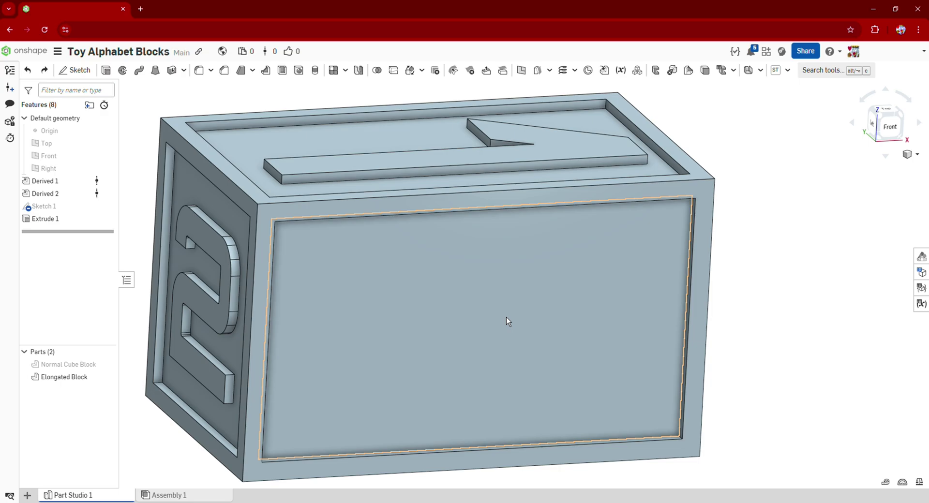
pyautogui.moveTo(550, 294); pyautogui.dragTo(513, 294, button='right')
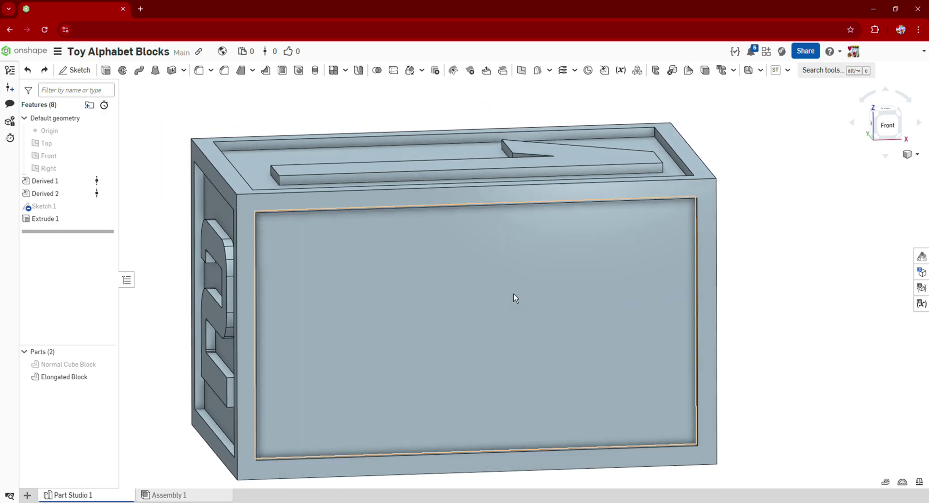
pyautogui.moveTo(499, 320); pyautogui.dragTo(549, 292, button='middle')
pyautogui.moveTo(549, 292); pyautogui.dragTo(393, 286, button='right')
pyautogui.scroll(-2, 393, 286)
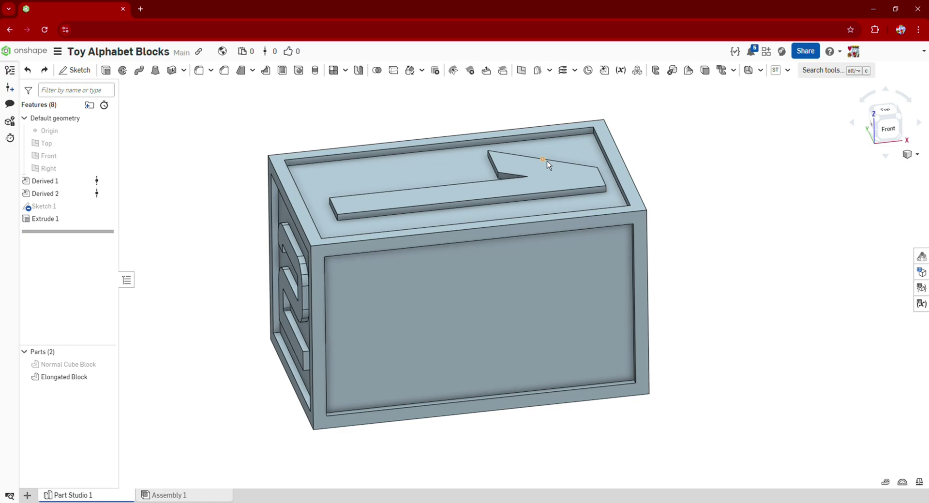
pyautogui.scroll(2, 545, 205)
pyautogui.moveTo(546, 205); pyautogui.dragTo(547, 193, button='right')
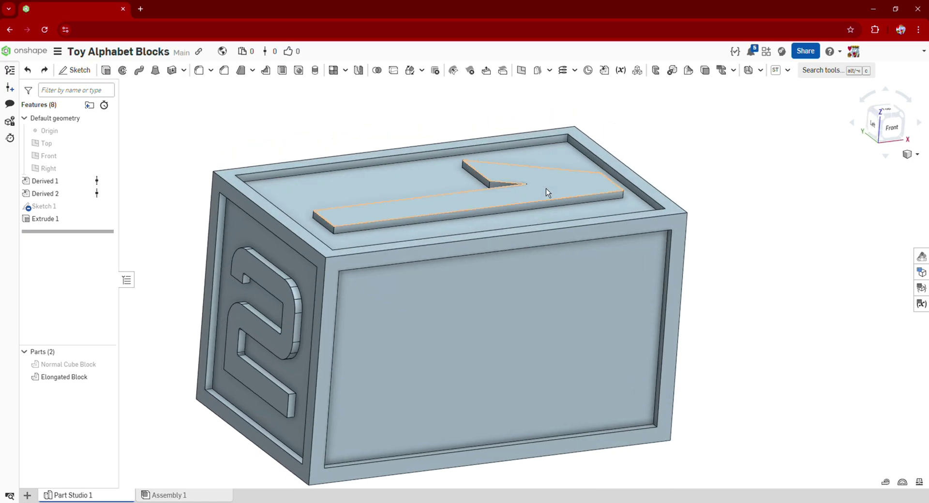
pyautogui.moveTo(362, 223); pyautogui.dragTo(492, 205, button='right')
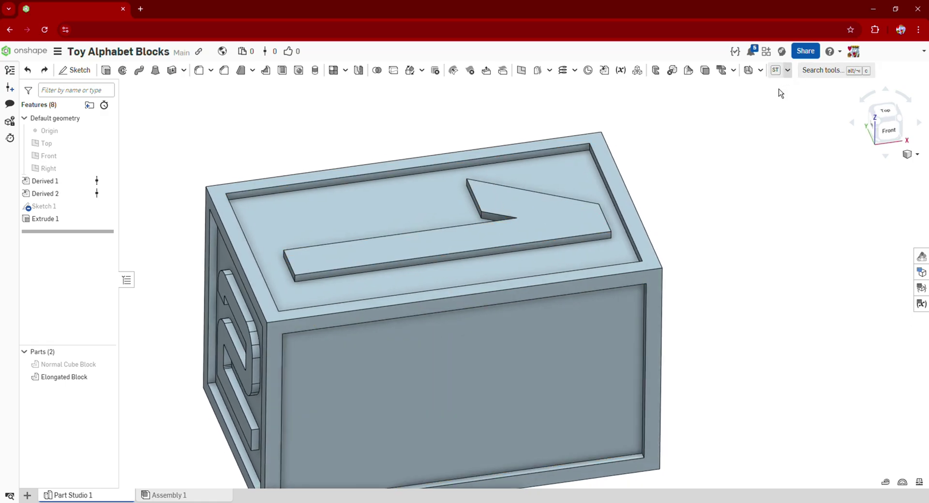
pyautogui.moveTo(312, 276); pyautogui.dragTo(230, 189, button='right')
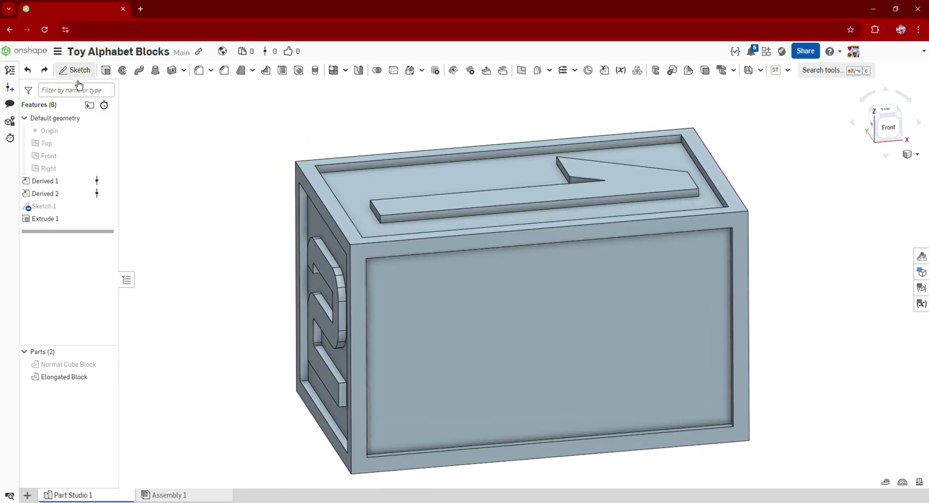
# Start a sketch on the elongated block's blank front recess and place a text box across the middle of it.
pyautogui.click(77, 72)
pyautogui.click(526, 305)
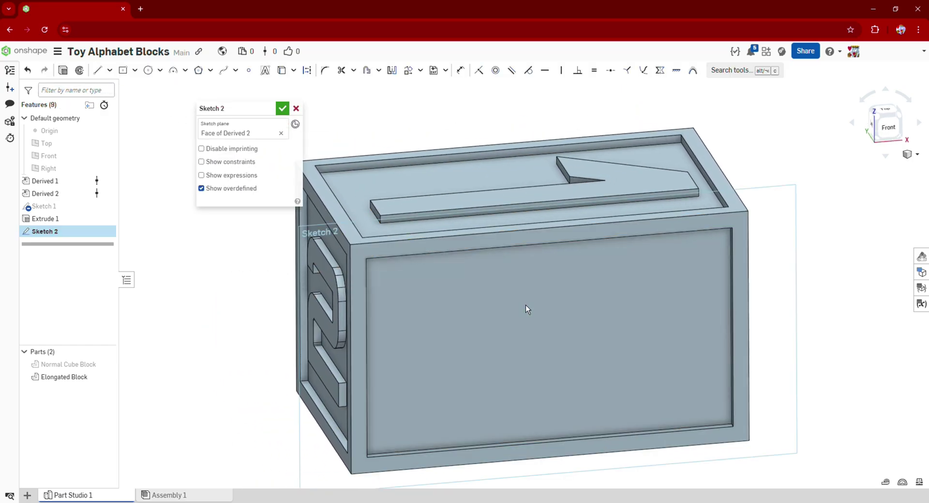
pyautogui.click(269, 75)
pyautogui.moveTo(445, 320); pyautogui.dragTo(413, 292, button='right')
pyautogui.moveTo(413, 291); pyautogui.dragTo(308, 223, button='middle')
pyautogui.click(309, 223)
pyautogui.click(485, 312)
pyautogui.press('n')
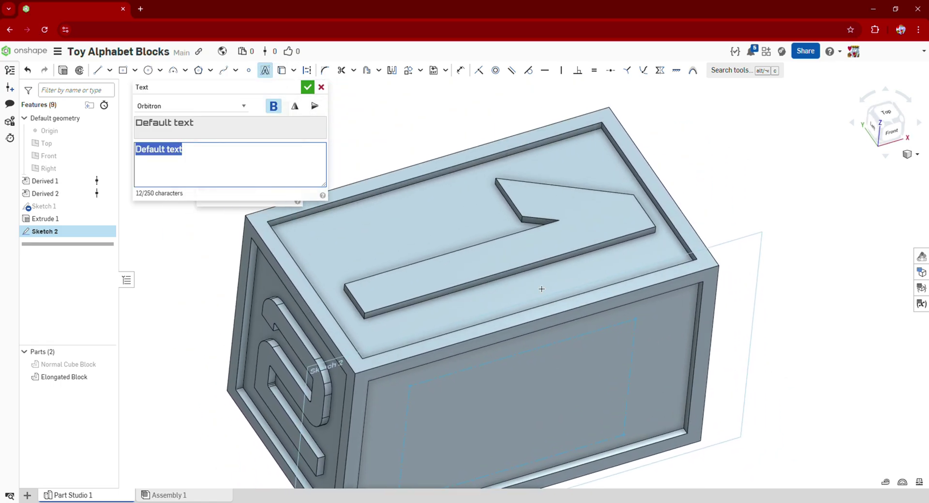
# Set the text to 3 in bold Orbitron, accept it and finish the sketch.
pyautogui.moveTo(542, 288); pyautogui.dragTo(450, 259, button='right')
pyautogui.moveTo(450, 260); pyautogui.dragTo(341, 237, button='middle')
pyautogui.moveTo(342, 237); pyautogui.dragTo(411, 261, button='right')
pyautogui.moveTo(187, 269); pyautogui.dragTo(378, 231, button='middle')
pyautogui.moveTo(377, 232); pyautogui.dragTo(387, 240, button='right')
pyautogui.write('3')
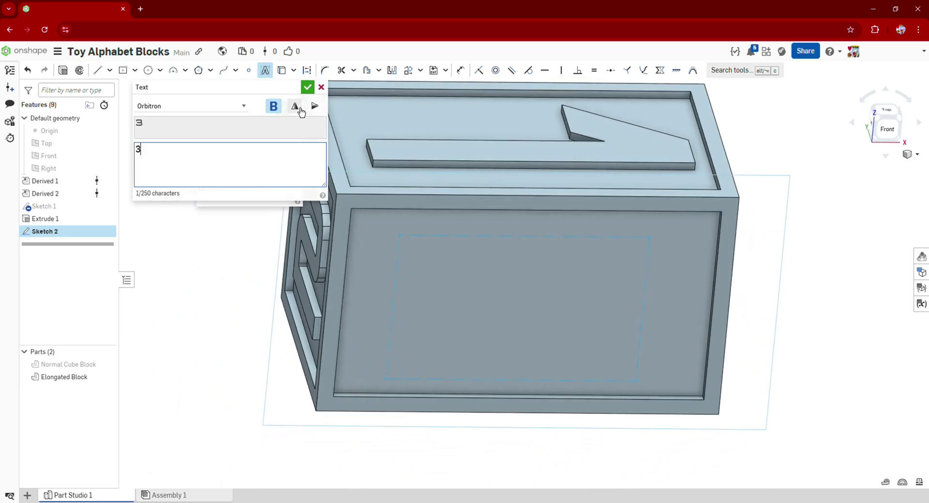
pyautogui.click(312, 89)
pyautogui.moveTo(512, 266)
pyautogui.mouseDown(button='right')
pyautogui.moveTo(519, 301)
pyautogui.moveTo(520, 289)
pyautogui.moveTo(486, 315)
pyautogui.moveTo(368, 211)
pyautogui.moveTo(313, 260)
pyautogui.mouseUp(button='right')
pyautogui.click(283, 108)
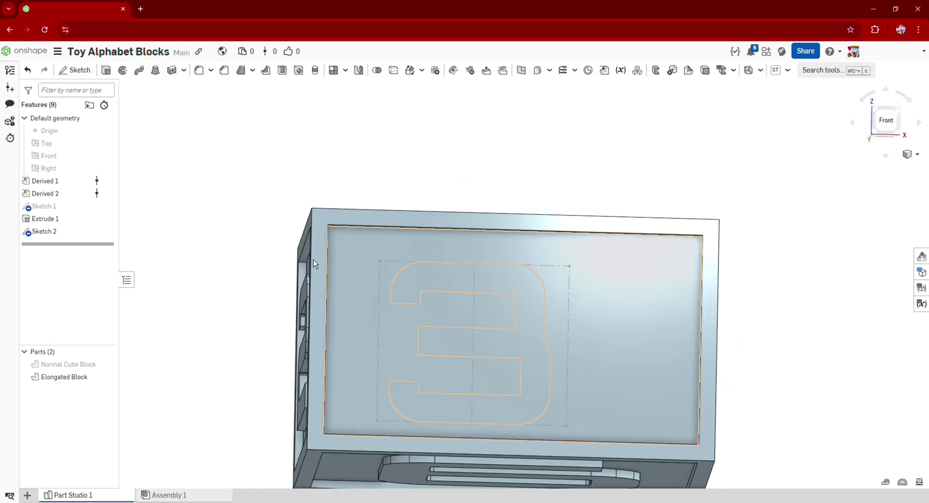
# Reopen the sketch of the 3 on the elongated block to check it, and close it without edits.
pyautogui.doubleClick(80, 232)
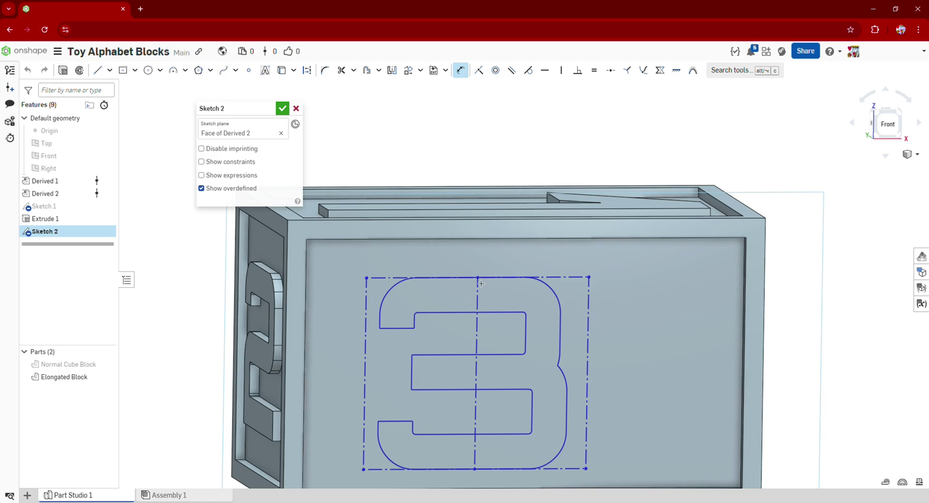
pyautogui.moveTo(481, 284); pyautogui.dragTo(472, 300, button='right')
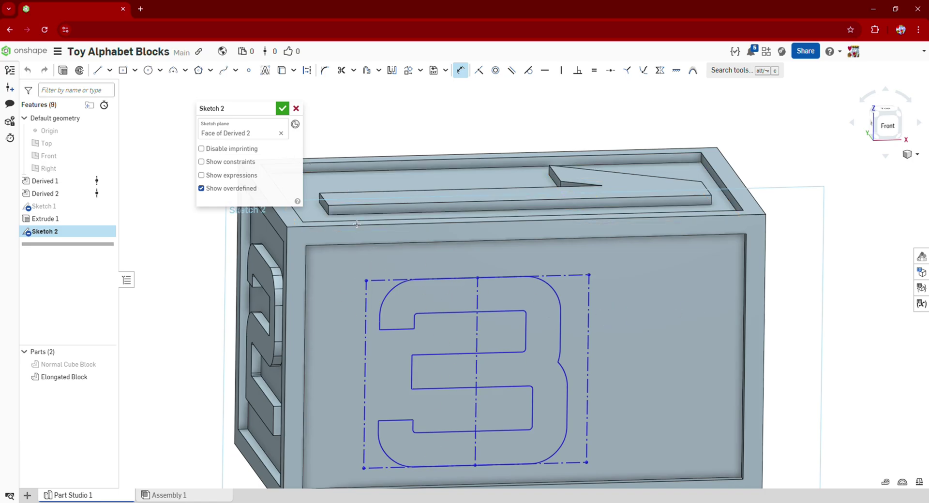
pyautogui.click(283, 109)
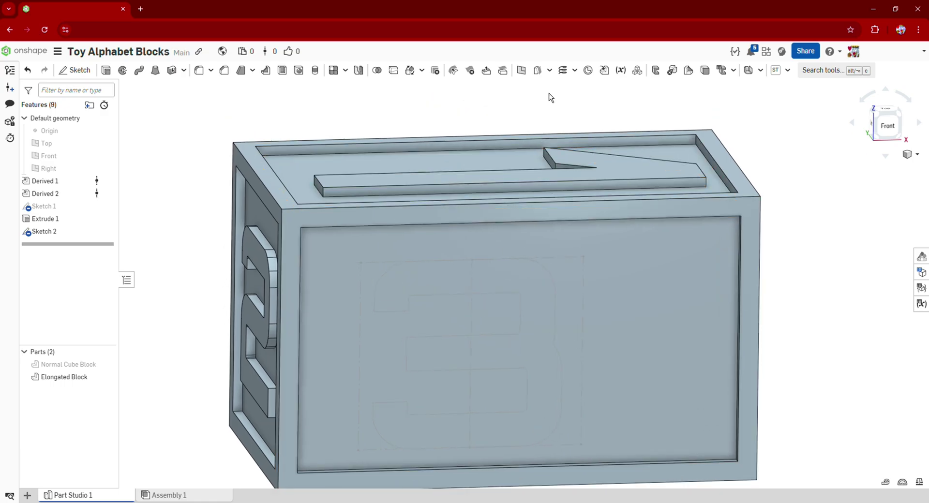
# Create an offset surface from the sketched 3 region with a 0 in offset.
pyautogui.click(539, 71)
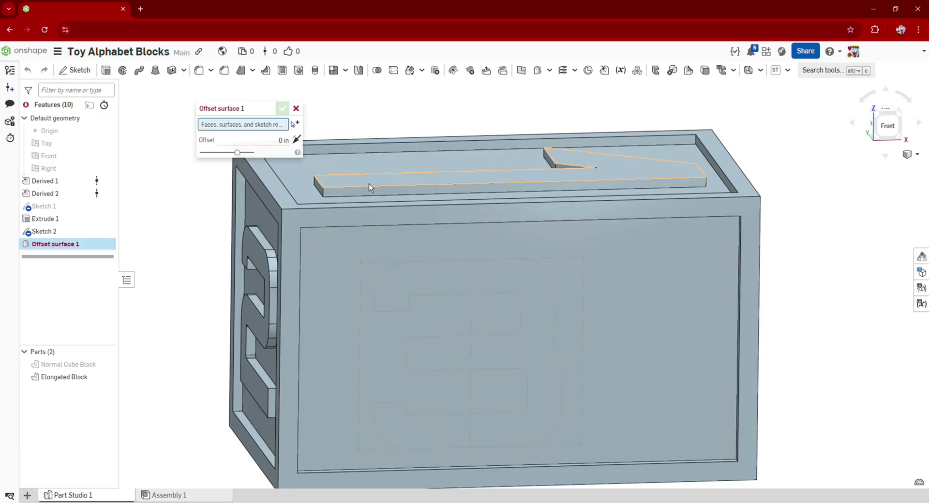
pyautogui.click(429, 281)
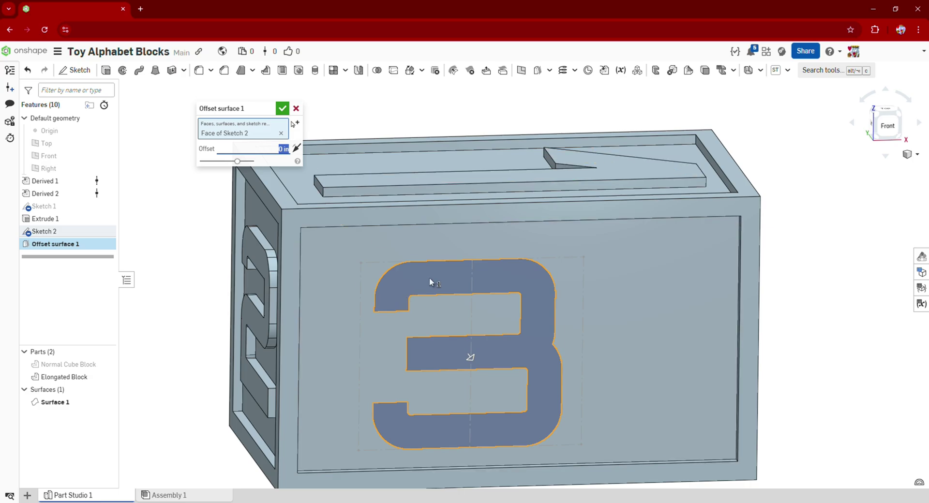
pyautogui.moveTo(460, 331); pyautogui.dragTo(467, 344, button='middle')
pyautogui.moveTo(521, 317); pyautogui.dragTo(497, 268, button='middle')
pyautogui.moveTo(485, 250); pyautogui.dragTo(509, 286, button='right')
pyautogui.scroll(2, 479, 266)
pyautogui.moveTo(370, 209); pyautogui.dragTo(369, 183, button='right')
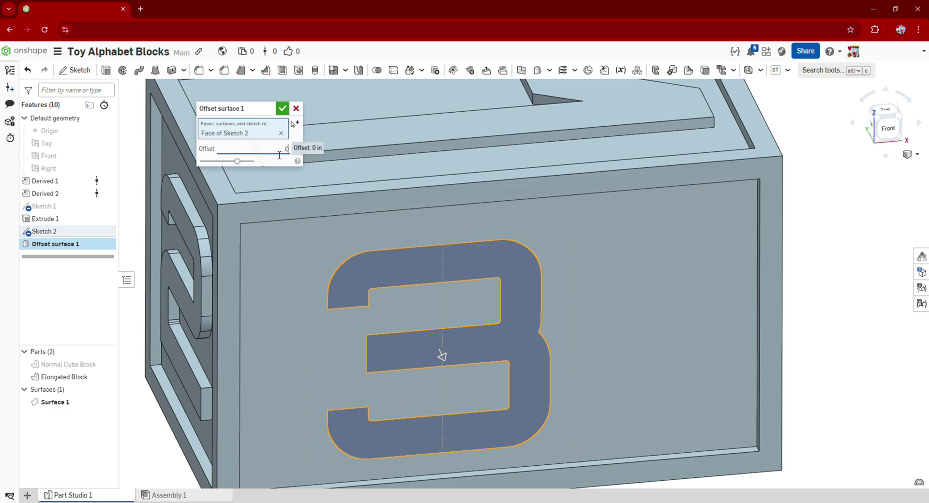
pyautogui.click(284, 114)
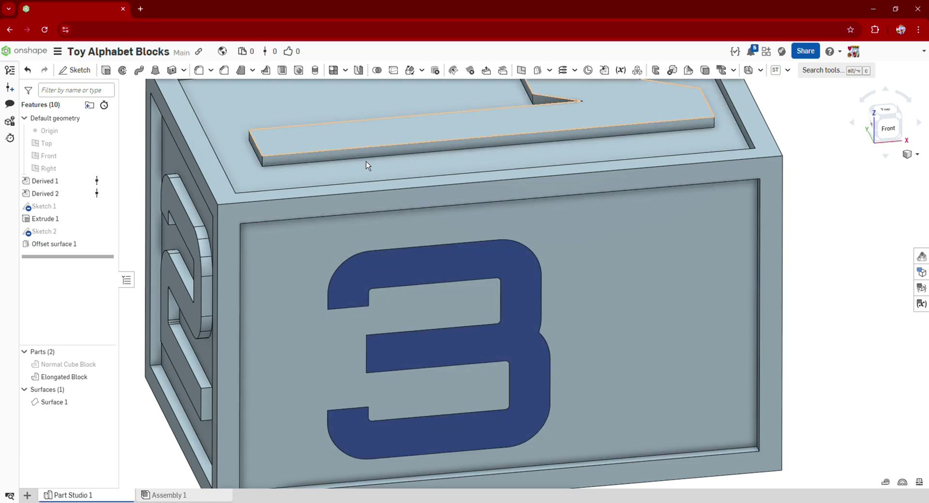
# Start a Transform of the 3 surface using the Scale option with uniform scaling turned off.
pyautogui.scroll(-4, 394, 228)
pyautogui.moveTo(391, 256); pyautogui.dragTo(404, 218, button='right')
pyautogui.scroll(2, 426, 167)
pyautogui.moveTo(430, 162); pyautogui.dragTo(450, 138, button='middle')
pyautogui.scroll(1, 474, 141)
pyautogui.scroll(2, 605, 141)
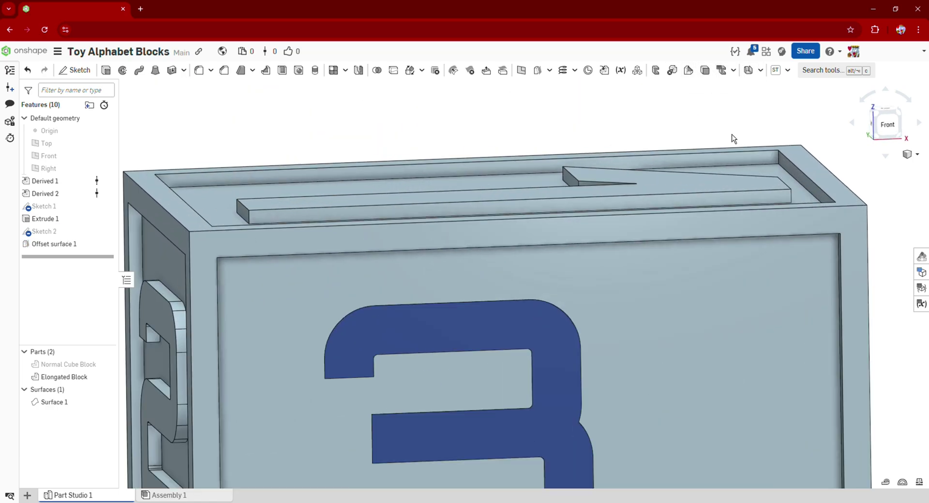
pyautogui.scroll(-3, 649, 111)
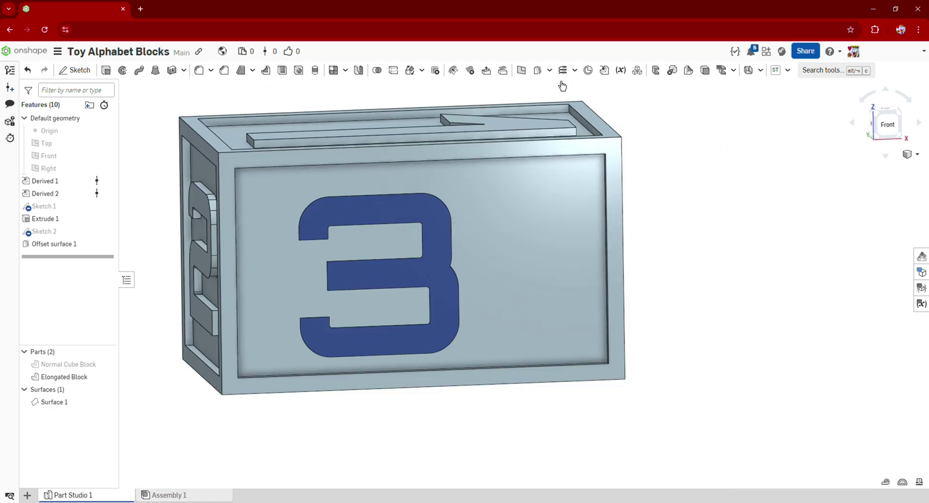
pyautogui.click(410, 70)
pyautogui.scroll(3, 391, 205)
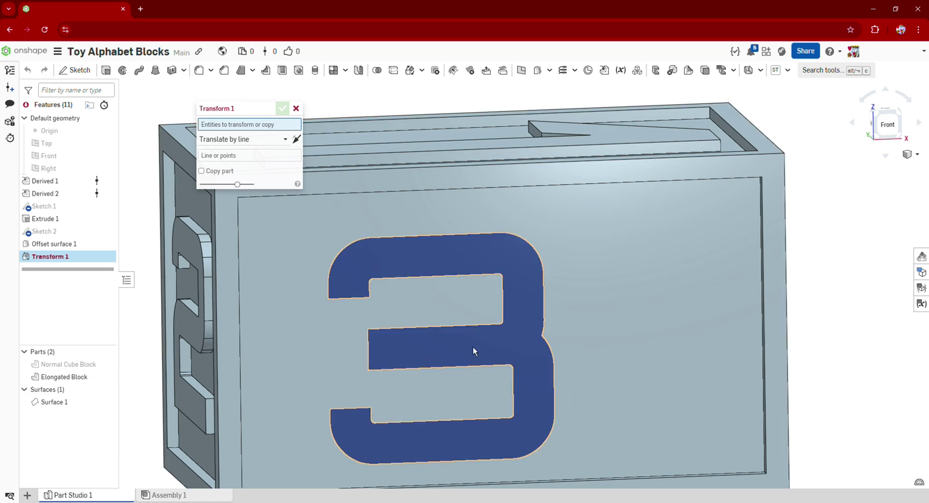
pyautogui.click(451, 259)
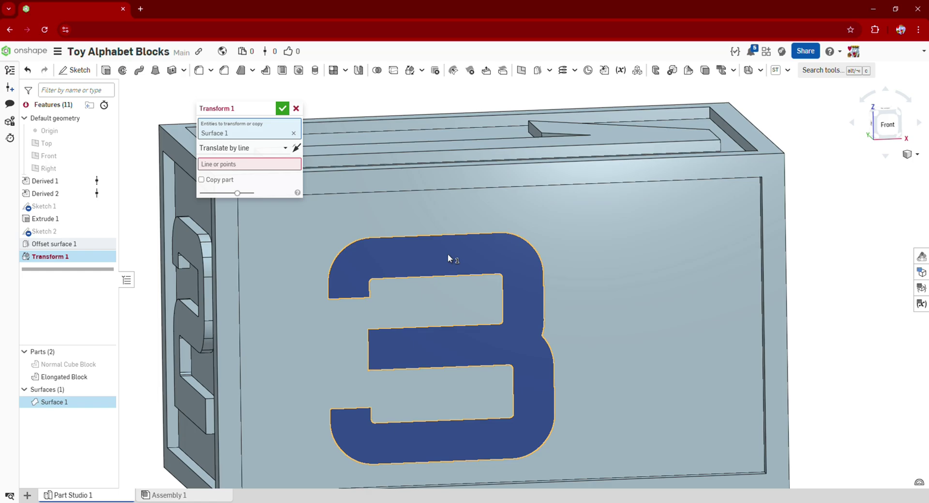
pyautogui.click(243, 152)
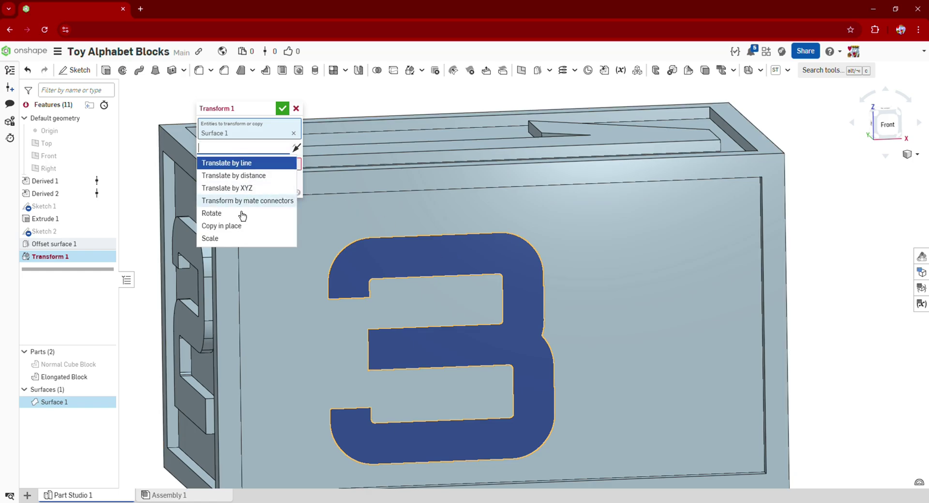
pyautogui.click(239, 240)
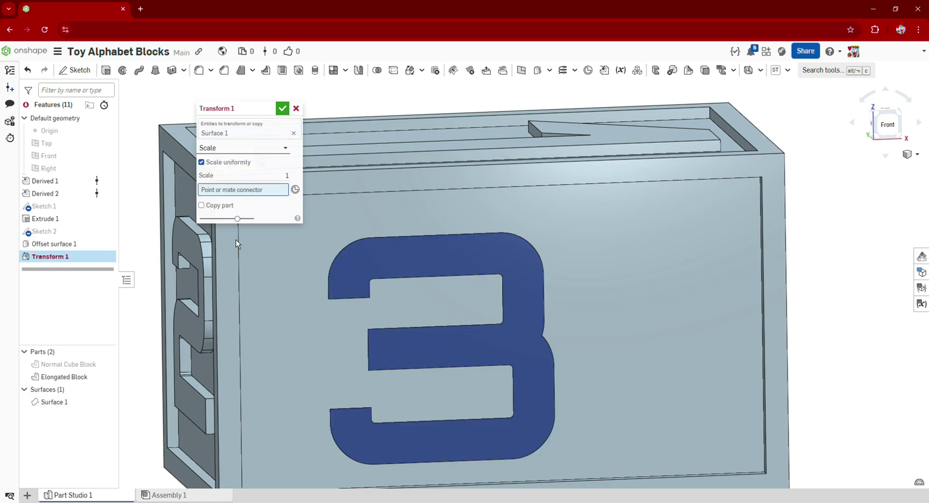
pyautogui.click(236, 167)
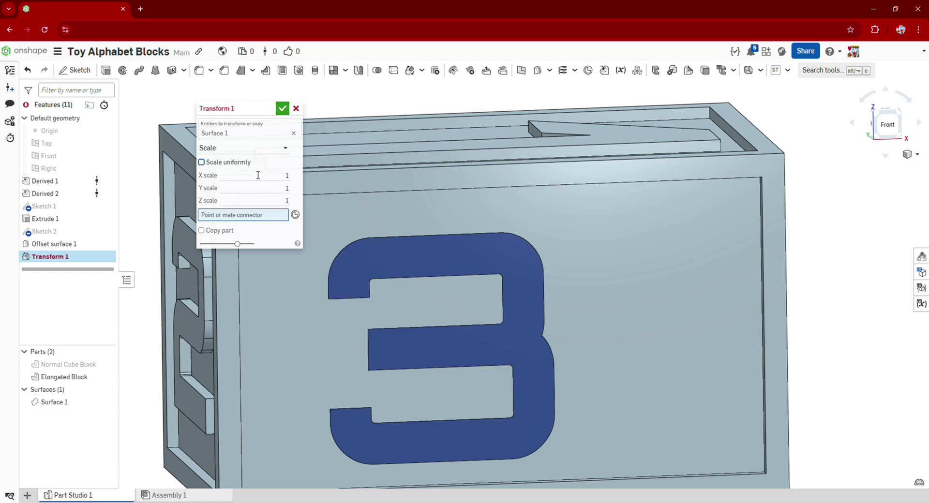
# Set the scaling reference point to the upper corner at the free end of the 3's middle bar.
pyautogui.scroll(6, 427, 274)
pyautogui.scroll(-5, 437, 238)
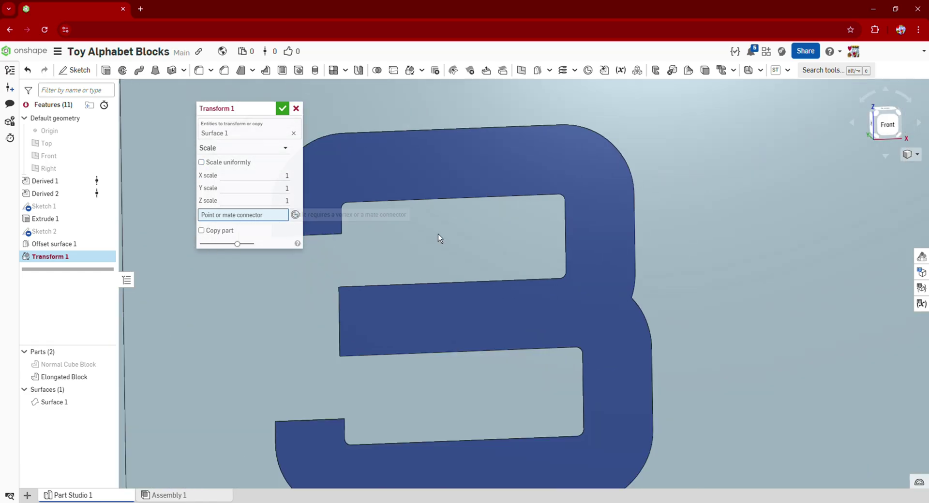
pyautogui.scroll(-3, 355, 231)
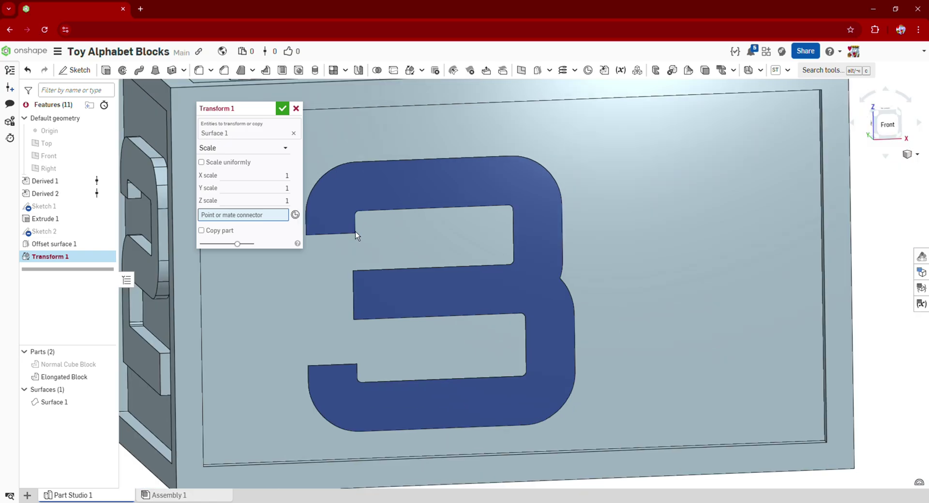
pyautogui.scroll(3, 409, 317)
pyautogui.scroll(2, 492, 188)
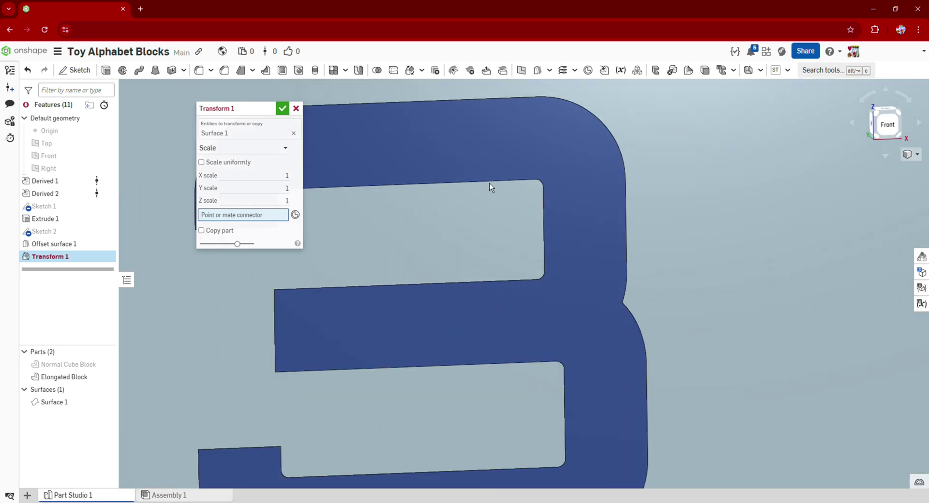
pyautogui.click(423, 320)
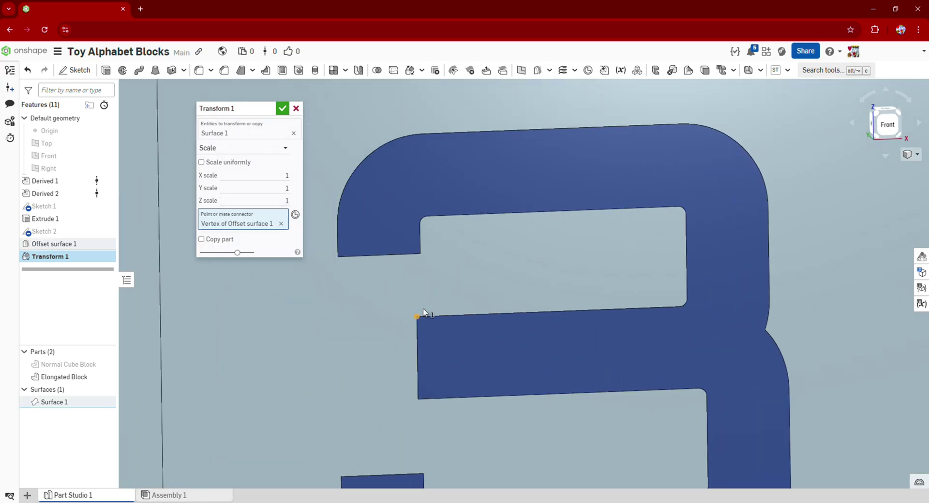
pyautogui.scroll(-2, 462, 225)
pyautogui.moveTo(443, 186); pyautogui.dragTo(414, 297, button='right')
pyautogui.scroll(3, 387, 329)
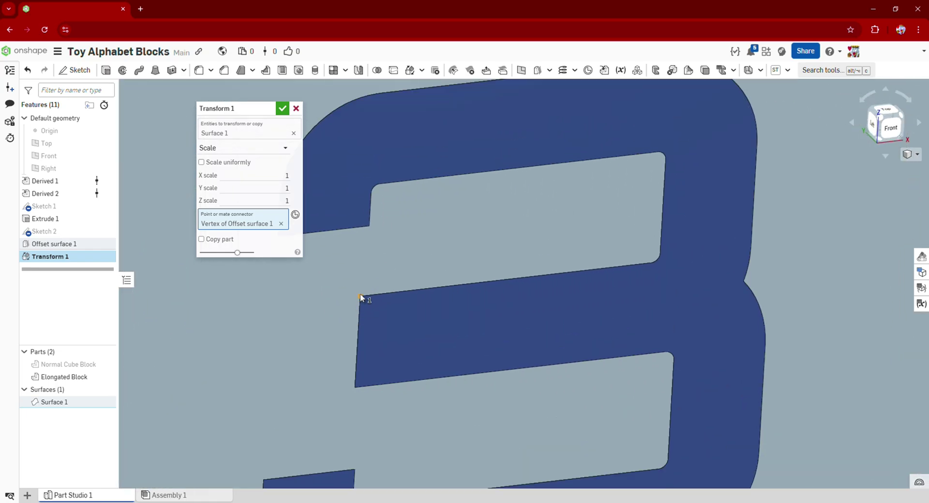
pyautogui.scroll(-1, 356, 287)
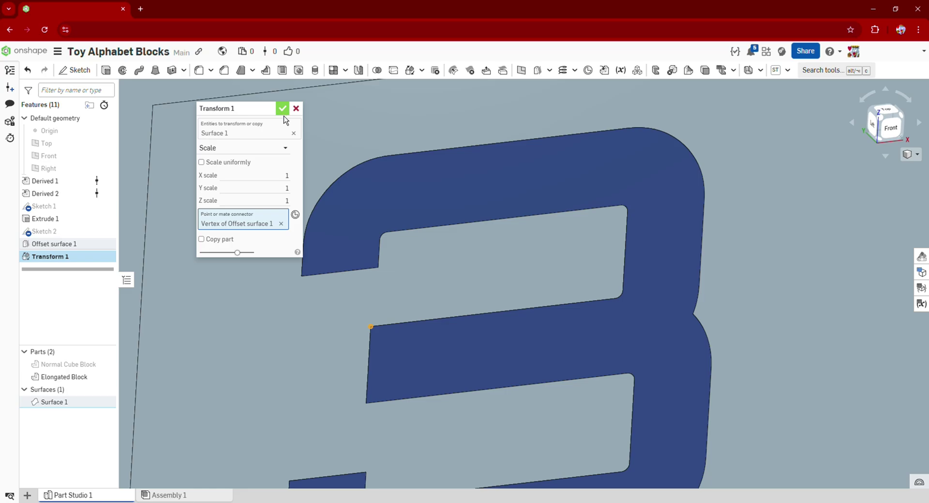
pyautogui.scroll(-2, 448, 223)
pyautogui.moveTo(449, 221); pyautogui.dragTo(348, 200, button='right')
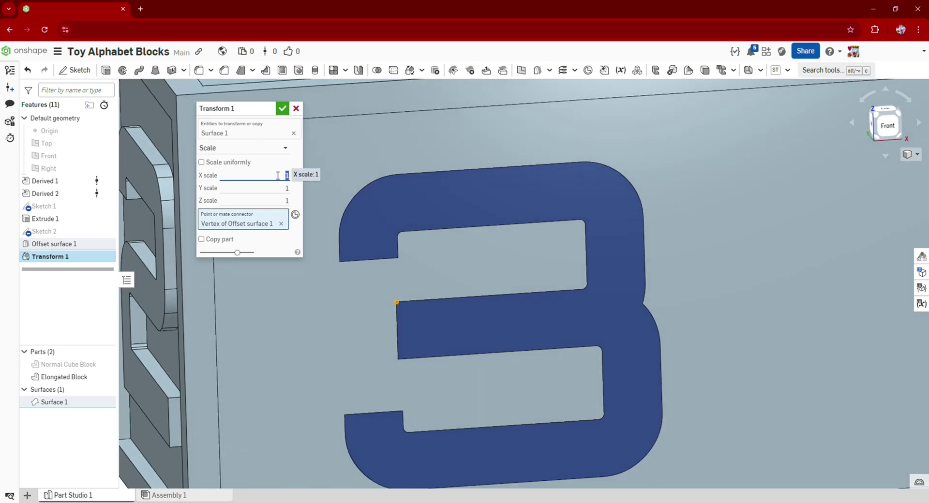
pyautogui.scroll(-3, 452, 225)
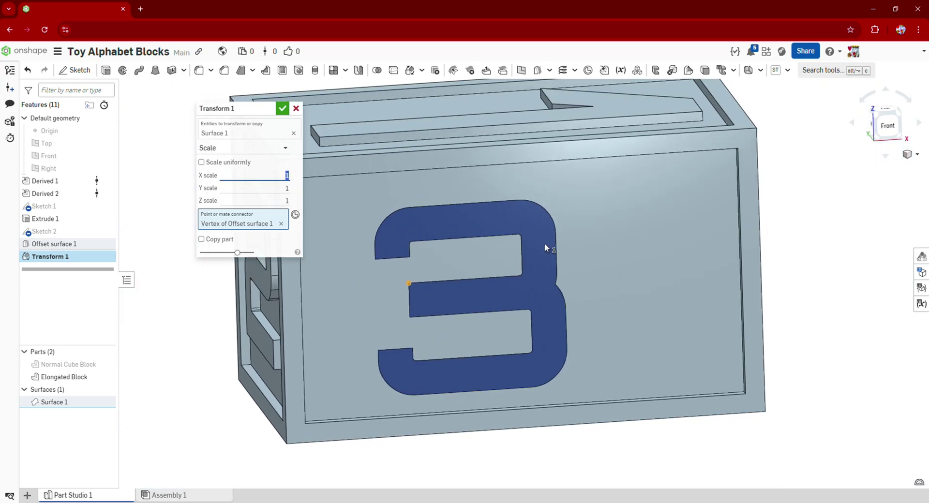
pyautogui.scroll(1, 544, 242)
pyautogui.moveTo(396, 221); pyautogui.dragTo(400, 260, button='middle')
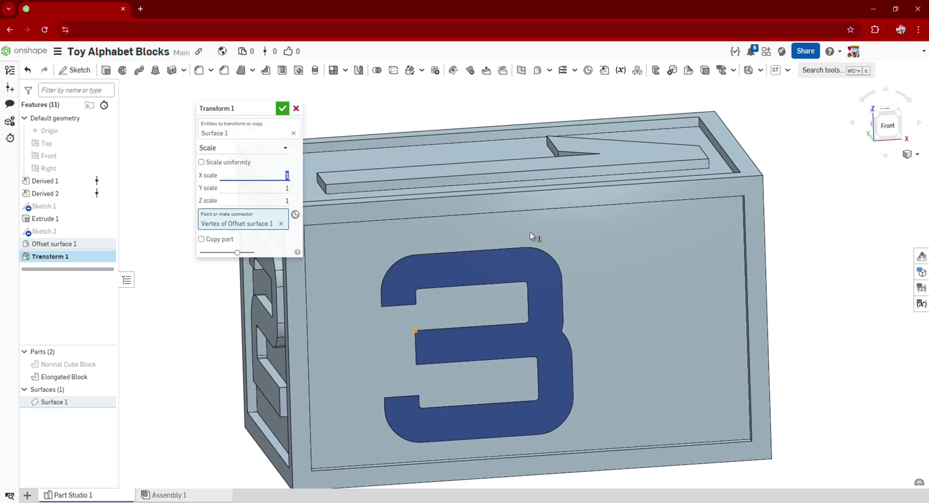
# Try a Y scale of 2 on the 3 surface and inspect it from several angles.
pyautogui.press('Tab')
pyautogui.write('2')
pyautogui.press('Return')
pyautogui.scroll(-1, 412, 254)
pyautogui.moveTo(518, 286); pyautogui.dragTo(613, 255, button='middle')
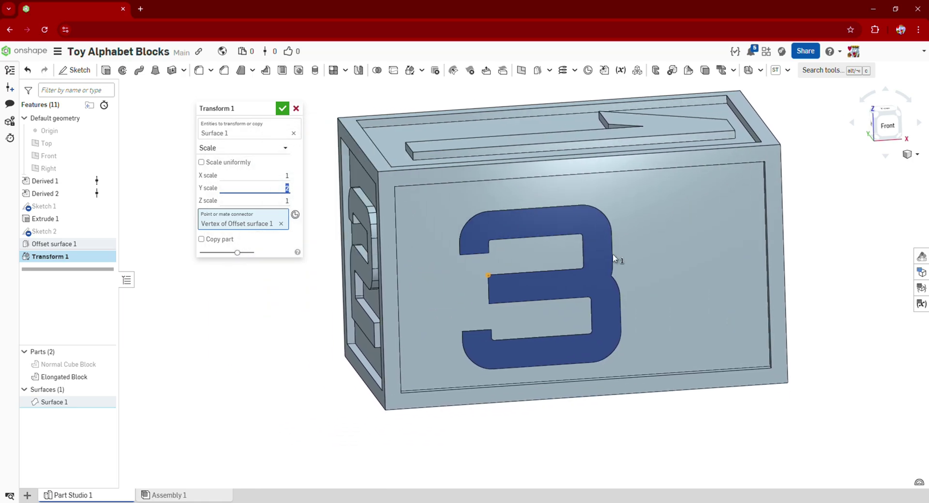
pyautogui.moveTo(848, 211); pyautogui.dragTo(742, 213, button='middle')
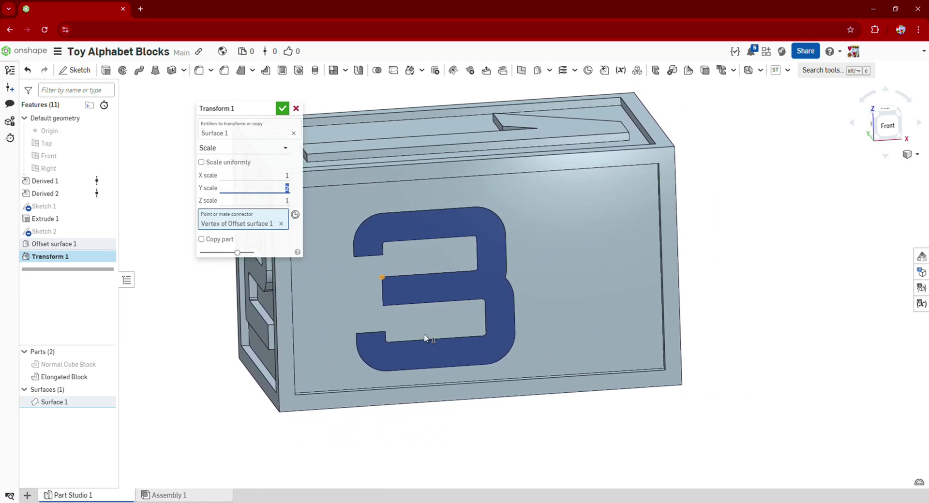
pyautogui.scroll(3, 338, 213)
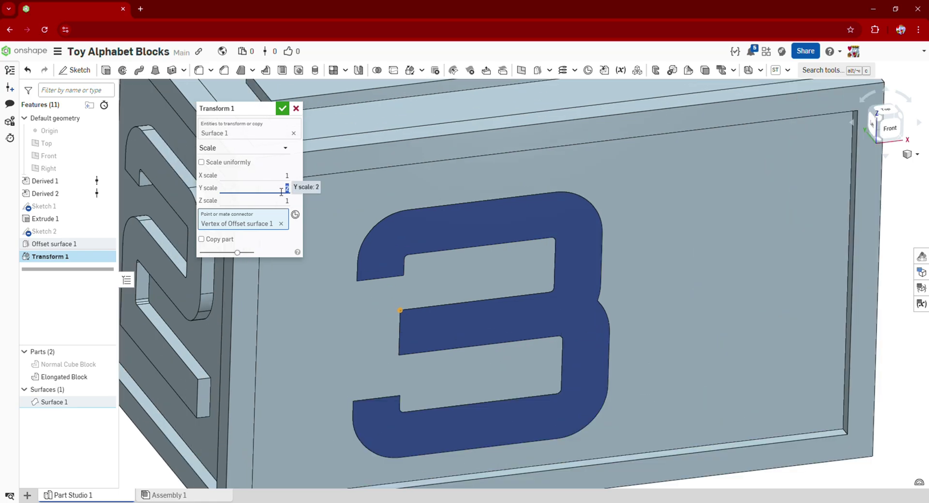
pyautogui.scroll(-2, 459, 248)
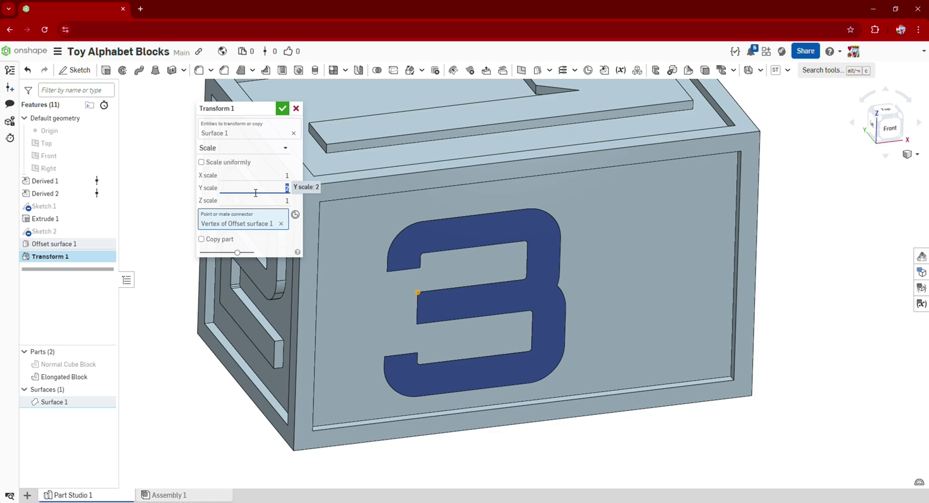
pyautogui.moveTo(472, 201); pyautogui.dragTo(350, 159, button='right')
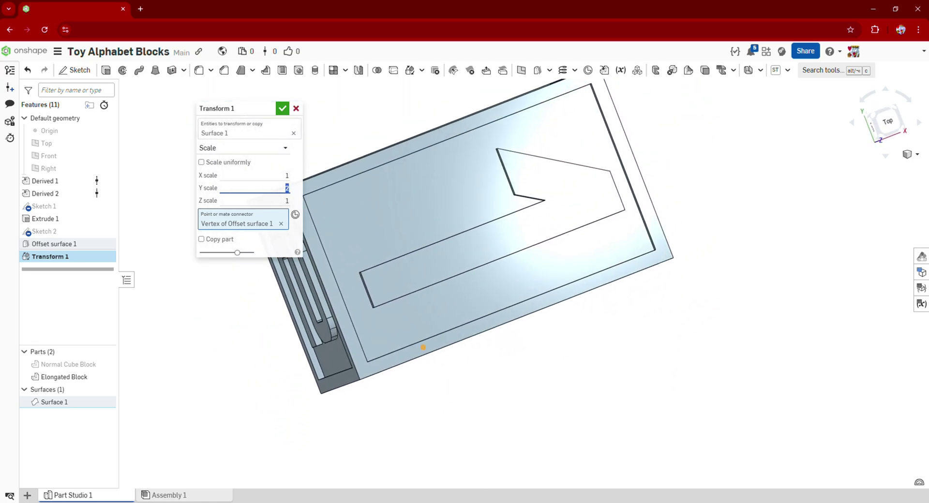
pyautogui.moveTo(466, 394); pyautogui.dragTo(458, 358, button='middle')
pyautogui.moveTo(458, 358); pyautogui.dragTo(430, 276, button='right')
pyautogui.scroll(3, 429, 276)
pyautogui.moveTo(469, 249); pyautogui.dragTo(447, 286, button='middle')
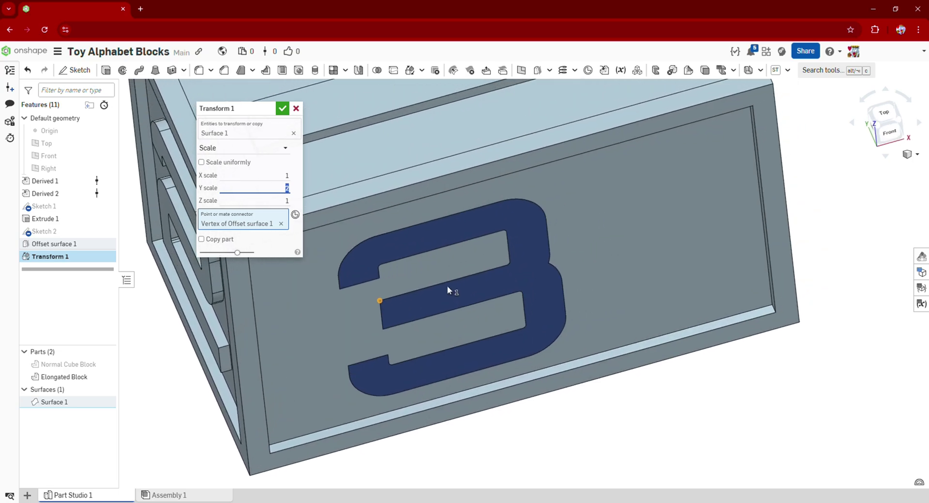
# Return the Y scale to 1, set the X scale to 2 and accept the transform of the 3.
pyautogui.moveTo(447, 287); pyautogui.dragTo(470, 197, button='right')
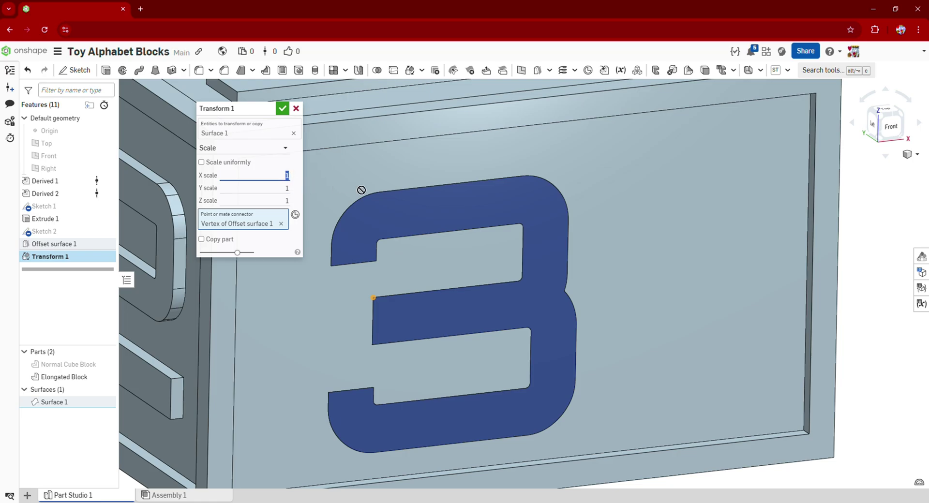
pyautogui.write('2')
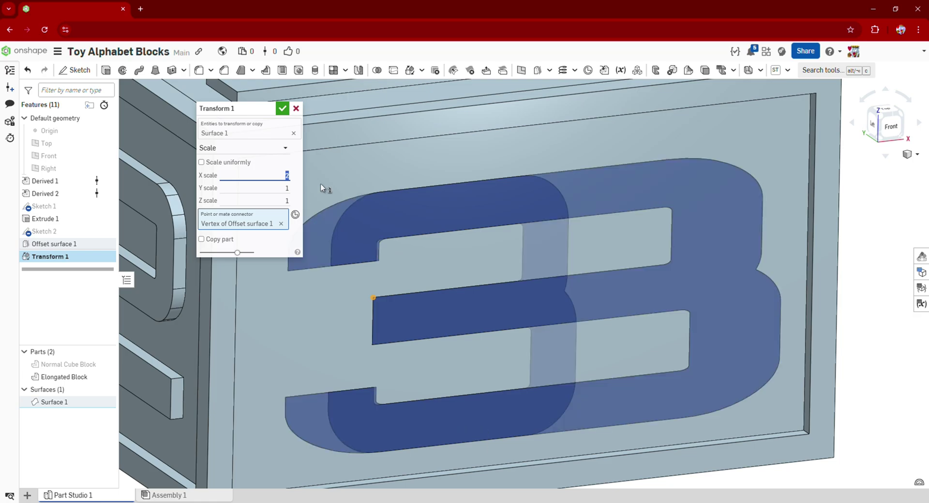
pyautogui.scroll(-3, 426, 171)
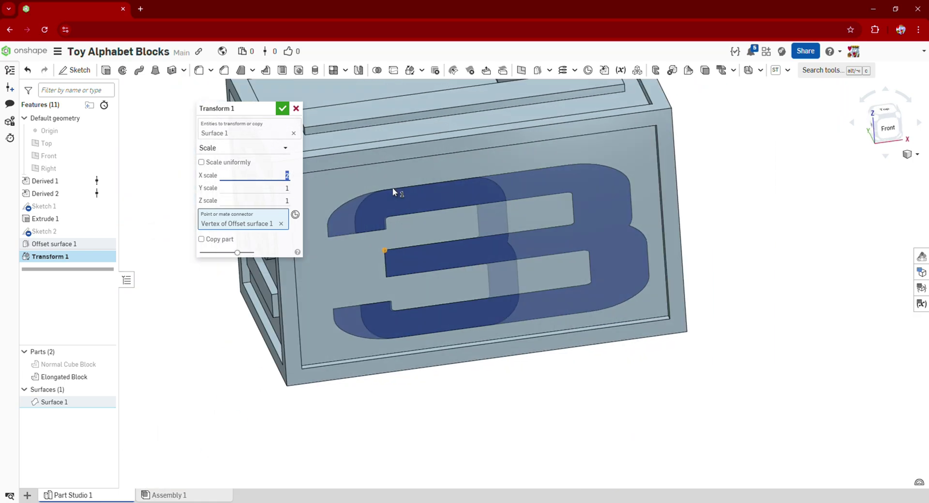
pyautogui.moveTo(447, 196); pyautogui.dragTo(389, 252, button='right')
pyautogui.moveTo(321, 231); pyautogui.dragTo(406, 218, button='right')
pyautogui.scroll(2, 404, 218)
pyautogui.moveTo(324, 245); pyautogui.dragTo(337, 216, button='middle')
pyautogui.moveTo(338, 215); pyautogui.dragTo(337, 191, button='right')
pyautogui.moveTo(348, 139); pyautogui.dragTo(385, 121, button='middle')
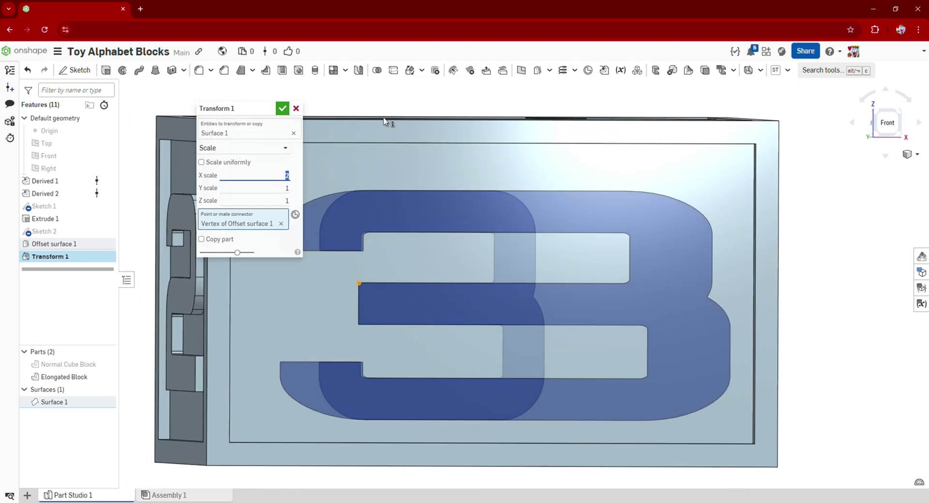
pyautogui.click(286, 113)
# Examine how the widened 3 surface fits inside the elongated block's front recess.
pyautogui.scroll(-3, 425, 165)
pyautogui.moveTo(403, 167); pyautogui.dragTo(378, 187, button='middle')
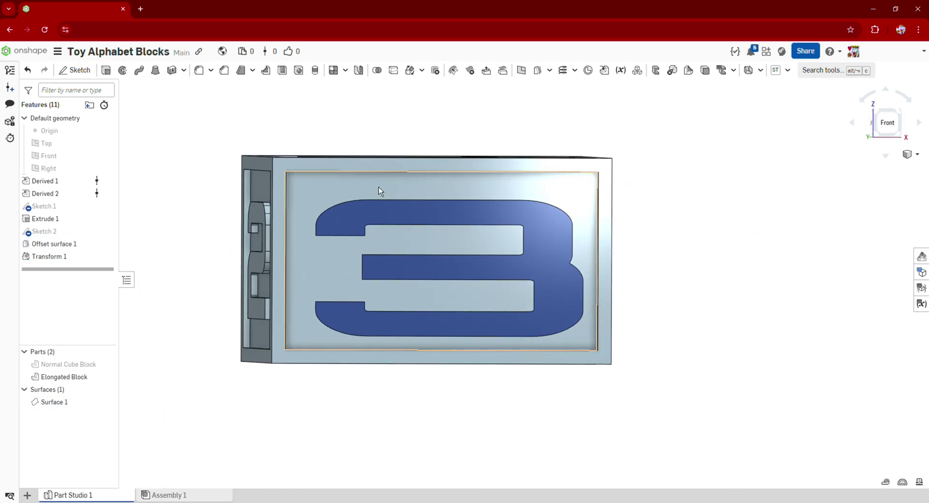
pyautogui.moveTo(378, 187); pyautogui.dragTo(388, 218, button='right')
pyautogui.scroll(2, 387, 219)
pyautogui.scroll(-2, 479, 259)
pyautogui.moveTo(479, 260); pyautogui.dragTo(445, 286, button='middle')
pyautogui.moveTo(445, 287); pyautogui.dragTo(447, 265, button='right')
pyautogui.scroll(2, 394, 245)
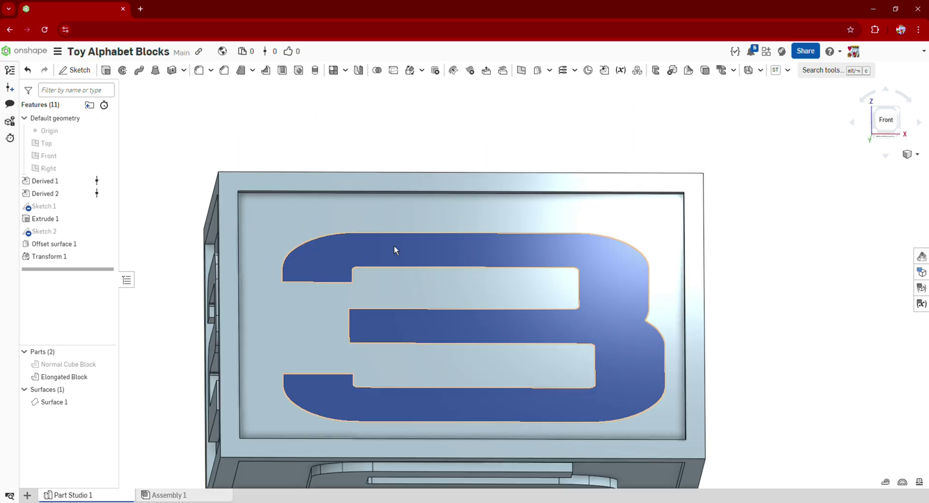
# Translate the 3 surface by XYZ, nudging it slightly toward the centre of the elongated block's front recess, and accept the transform.
pyautogui.moveTo(394, 246); pyautogui.dragTo(385, 236, button='middle')
pyautogui.scroll(-2, 384, 236)
pyautogui.moveTo(607, 262); pyautogui.dragTo(630, 284, button='right')
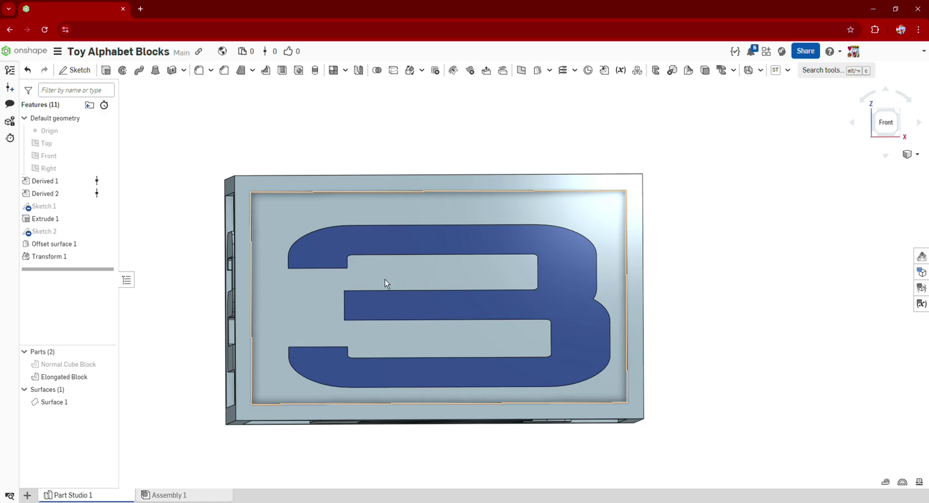
pyautogui.moveTo(579, 219); pyautogui.dragTo(548, 246, button='middle')
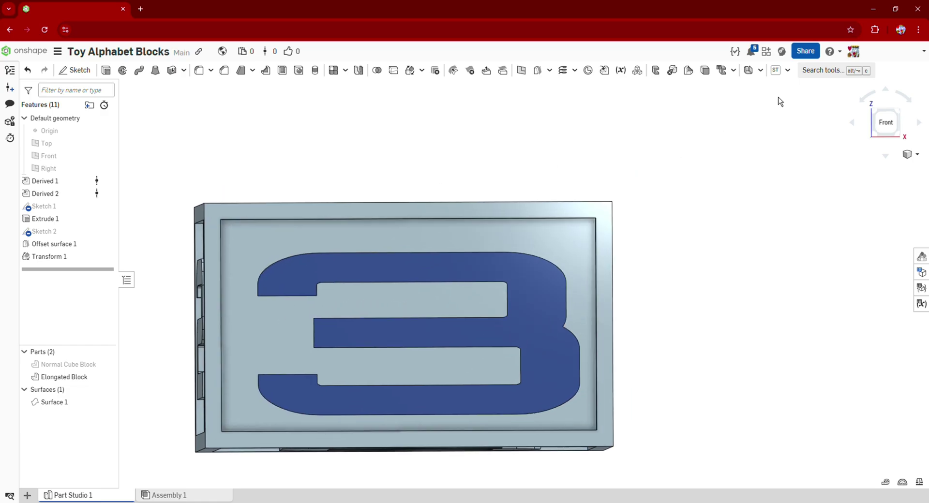
pyautogui.click(804, 72)
pyautogui.write('tra')
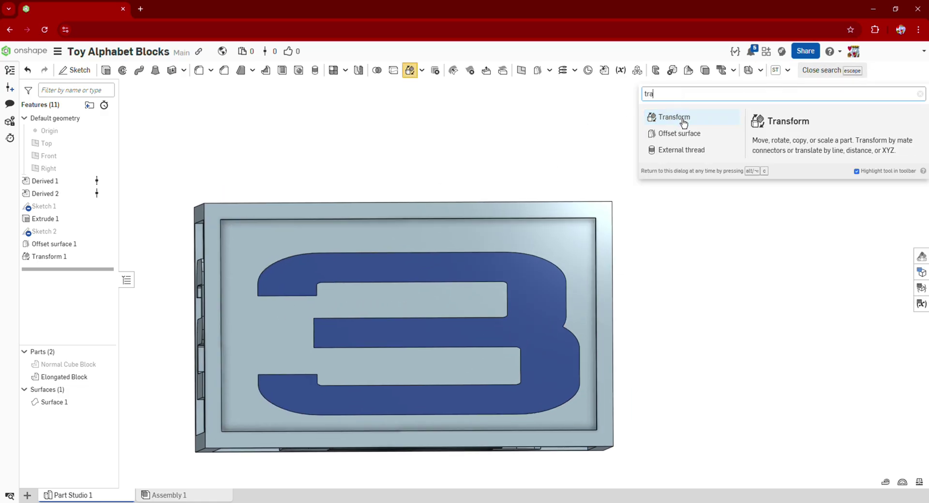
pyautogui.click(684, 121)
pyautogui.click(255, 143)
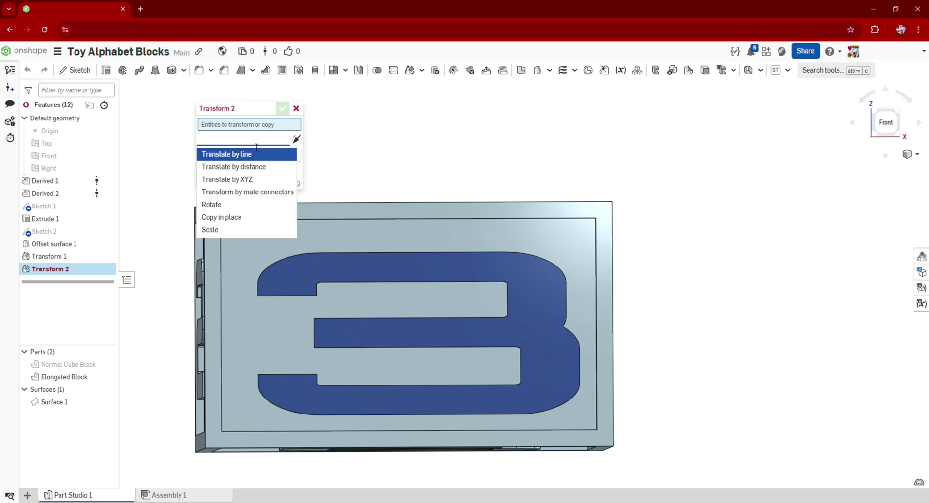
pyautogui.click(262, 183)
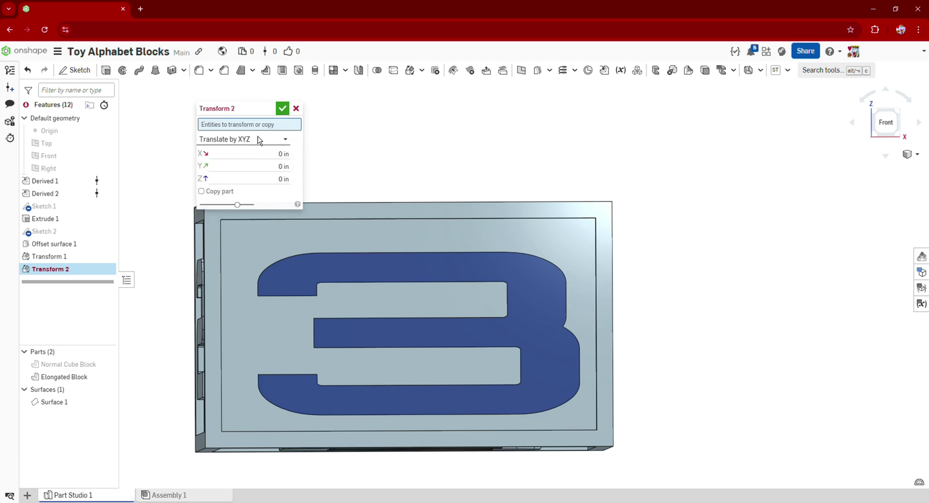
pyautogui.click(344, 264)
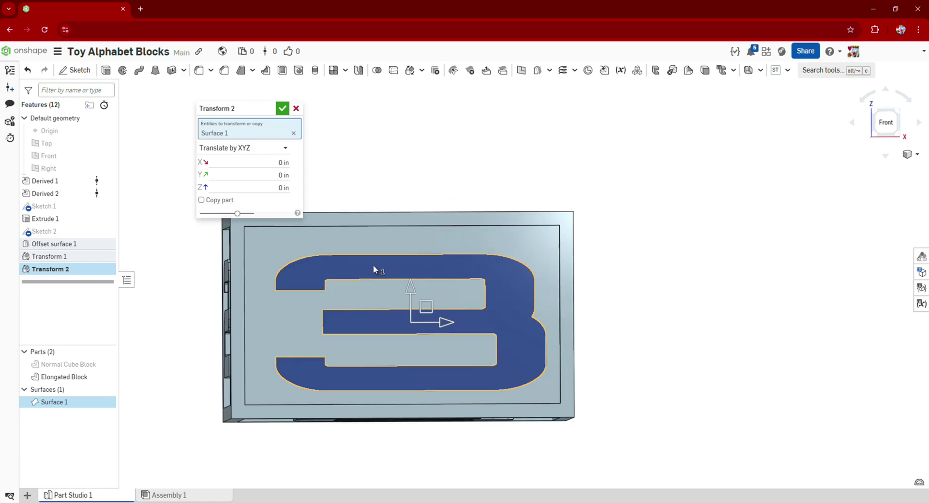
pyautogui.scroll(2, 532, 322)
pyautogui.moveTo(523, 300); pyautogui.dragTo(514, 295)
pyautogui.moveTo(352, 163); pyautogui.dragTo(367, 173, button='right')
pyautogui.click(287, 109)
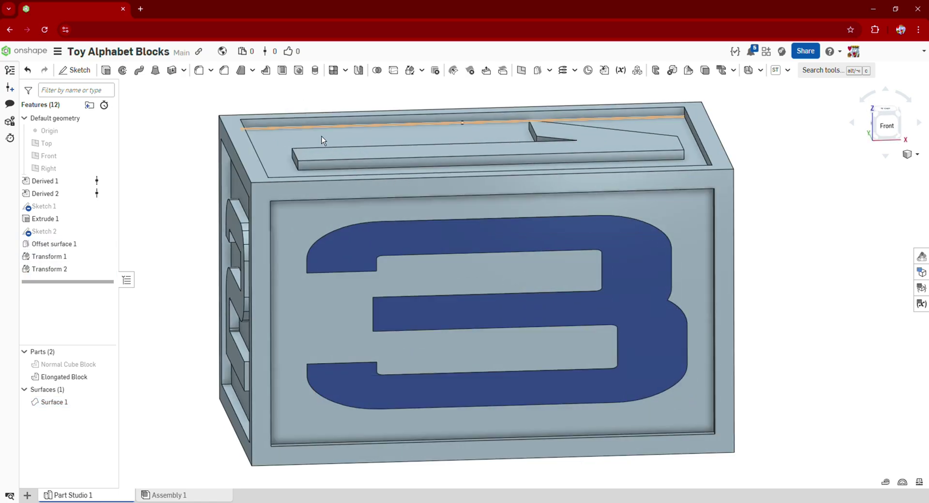
# Extrude the 3 surface outward by 0.05 in as a solid added to the Elongated Block.
pyautogui.moveTo(238, 289); pyautogui.dragTo(211, 253, button='right')
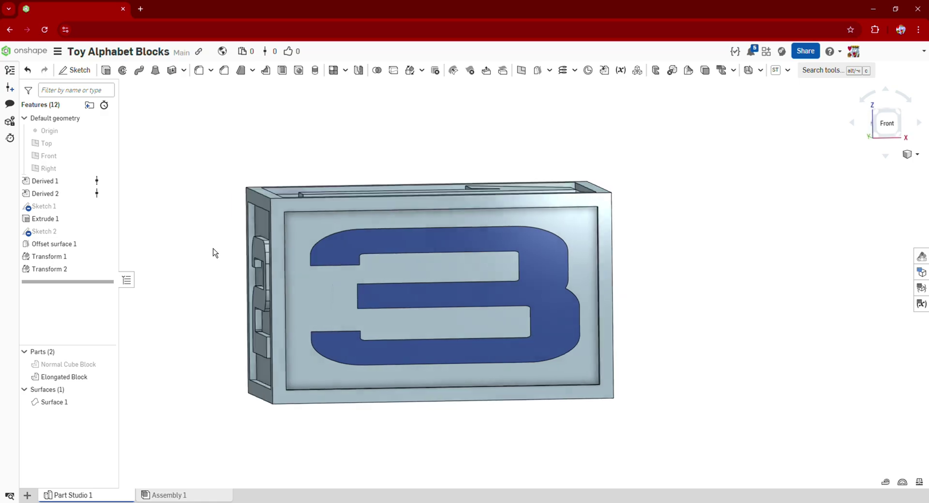
pyautogui.click(108, 72)
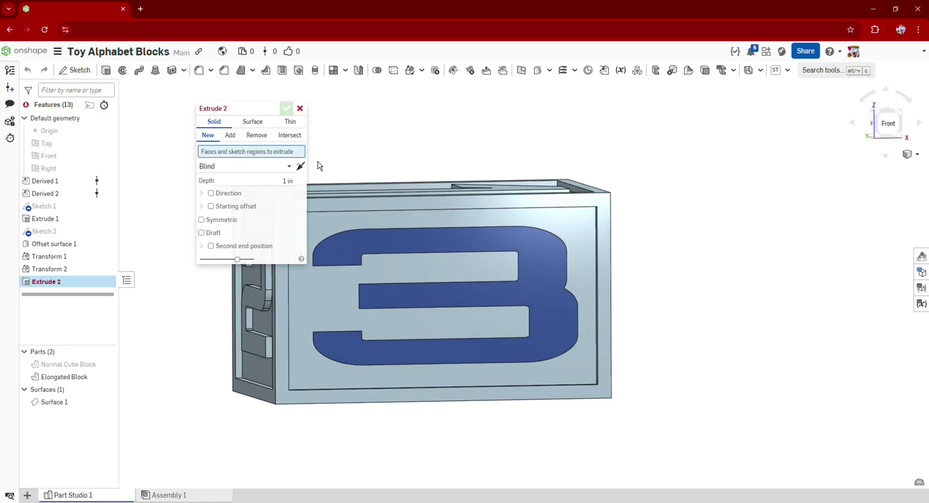
pyautogui.scroll(3, 455, 263)
pyautogui.click(447, 256)
pyautogui.moveTo(463, 262); pyautogui.dragTo(479, 271, button='right')
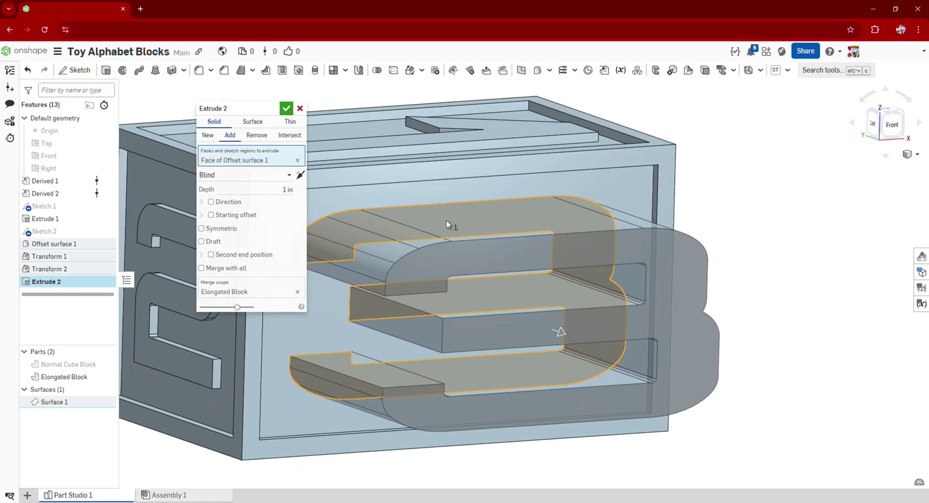
pyautogui.click(268, 191)
pyautogui.write('/05')
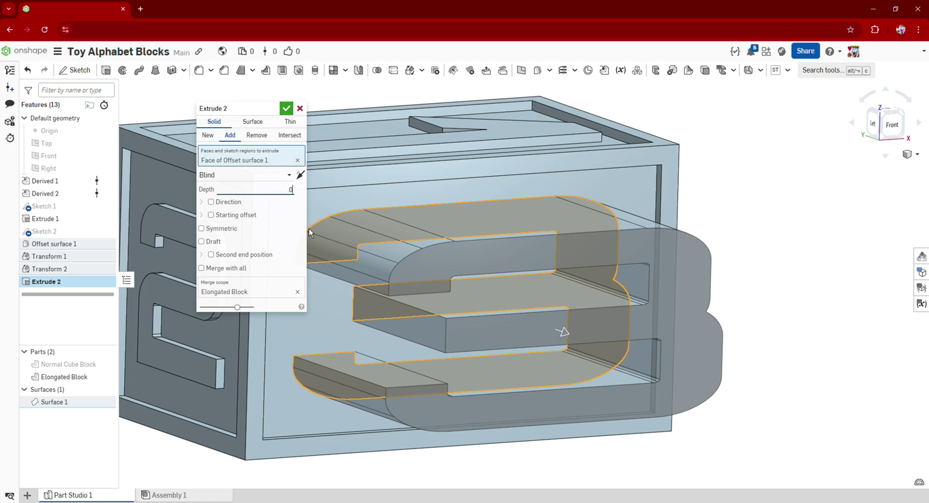
pyautogui.press('Return')
pyautogui.moveTo(389, 158); pyautogui.dragTo(452, 175, button='middle')
pyautogui.moveTo(453, 178); pyautogui.dragTo(451, 249, button='right')
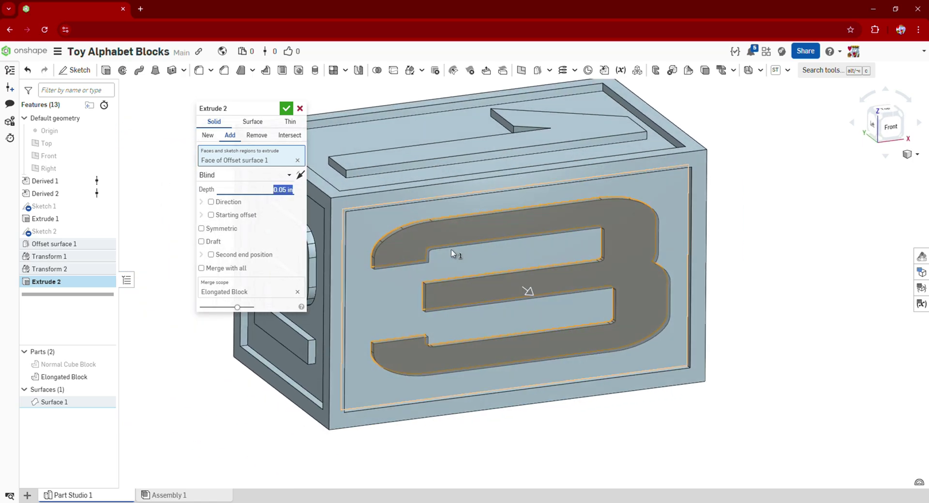
pyautogui.click(289, 114)
# Examine the raised 3 on the elongated block's front face from several angles and compare it with the neighbouring characters.
pyautogui.scroll(-5, 761, 338)
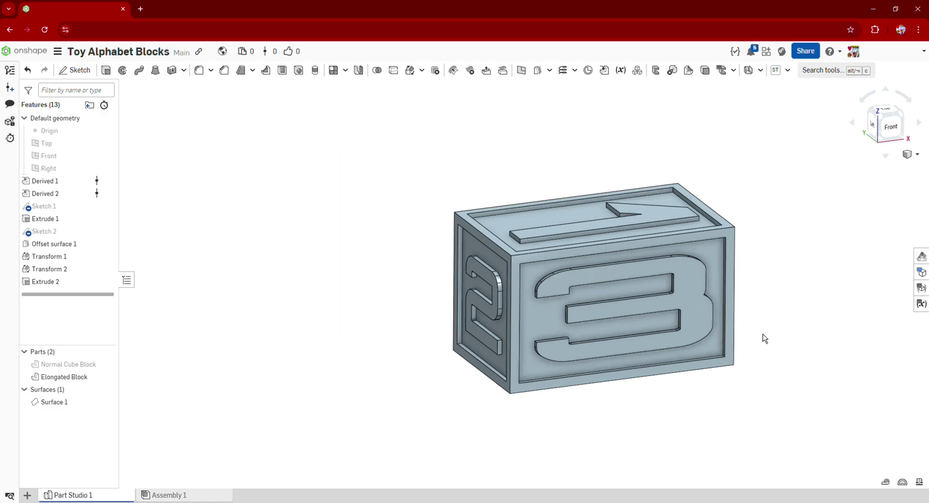
pyautogui.moveTo(761, 337); pyautogui.dragTo(569, 319, button='right')
pyautogui.scroll(2, 580, 303)
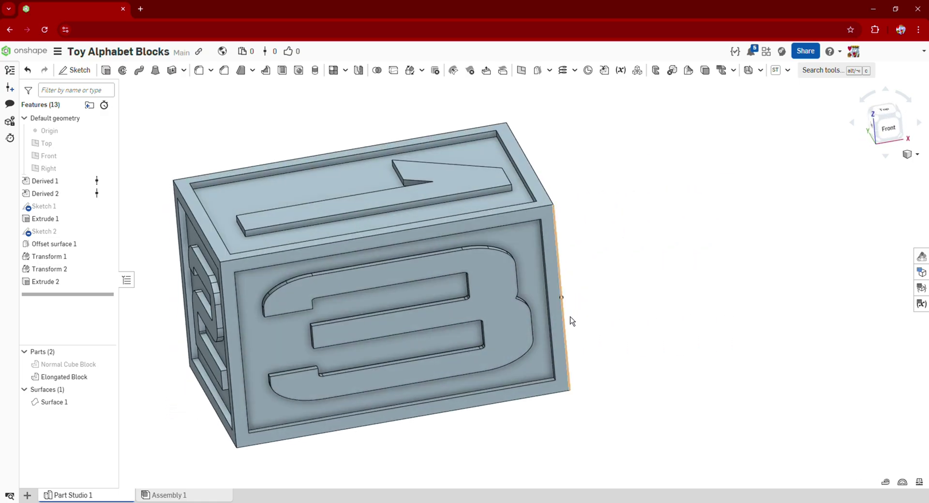
pyautogui.scroll(-2, 325, 289)
pyautogui.scroll(2, 314, 292)
pyautogui.scroll(2, 484, 330)
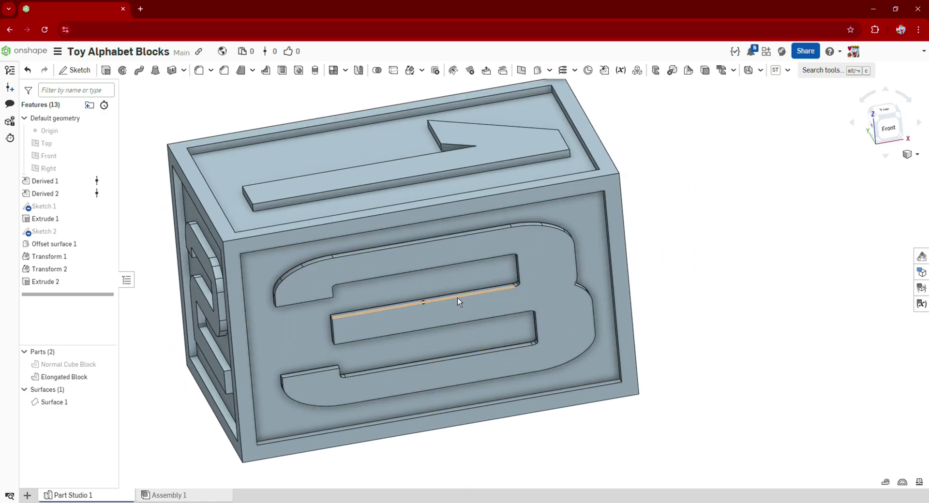
pyautogui.moveTo(457, 297); pyautogui.dragTo(507, 308, button='middle')
pyautogui.moveTo(288, 314); pyautogui.dragTo(318, 318, button='right')
pyautogui.moveTo(506, 323); pyautogui.dragTo(426, 239, button='right')
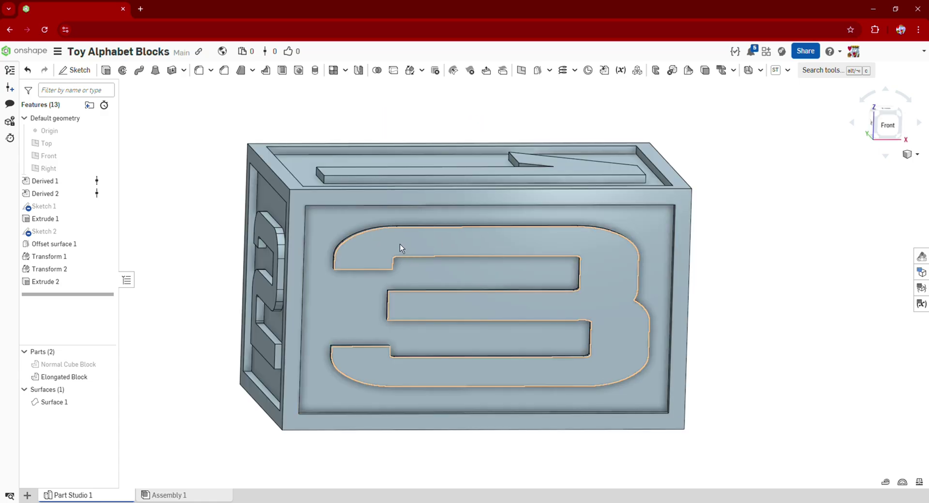
pyautogui.moveTo(453, 267); pyautogui.dragTo(447, 275, button='middle')
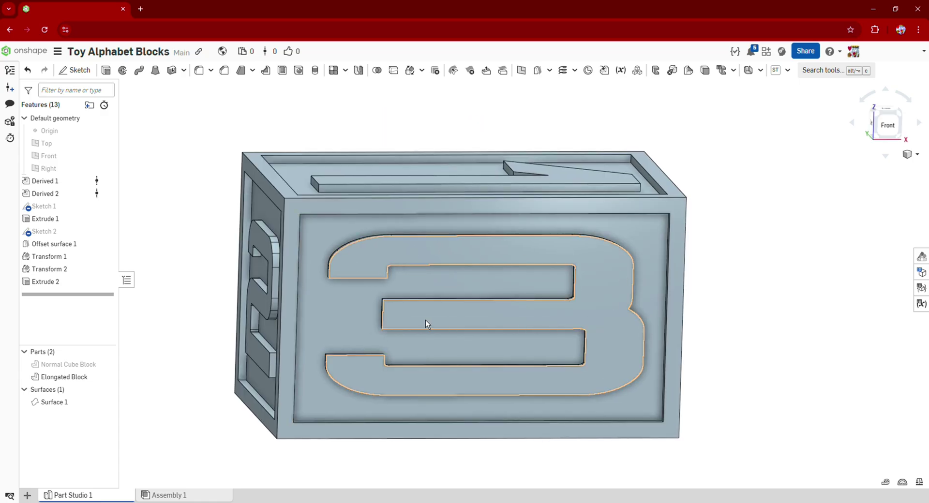
pyautogui.moveTo(568, 316); pyautogui.dragTo(549, 324, button='middle')
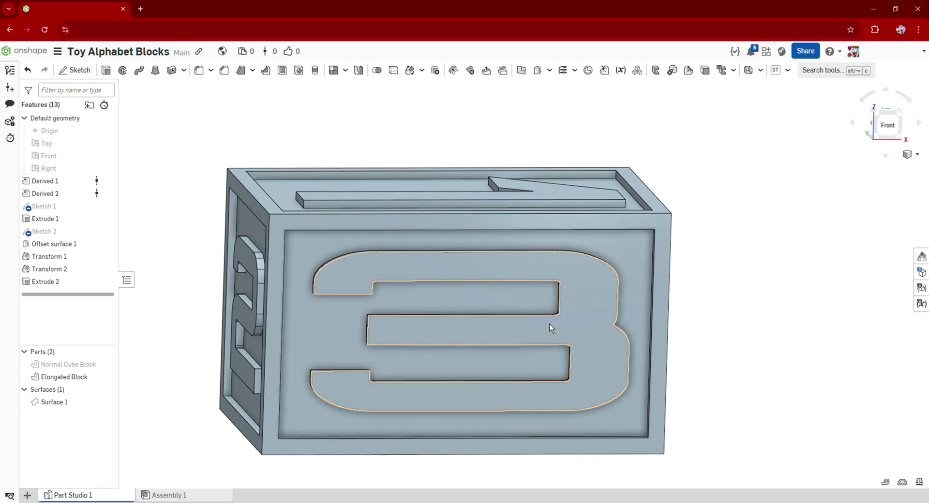
pyautogui.moveTo(341, 364); pyautogui.dragTo(335, 387, button='right')
pyautogui.scroll(-1, 334, 386)
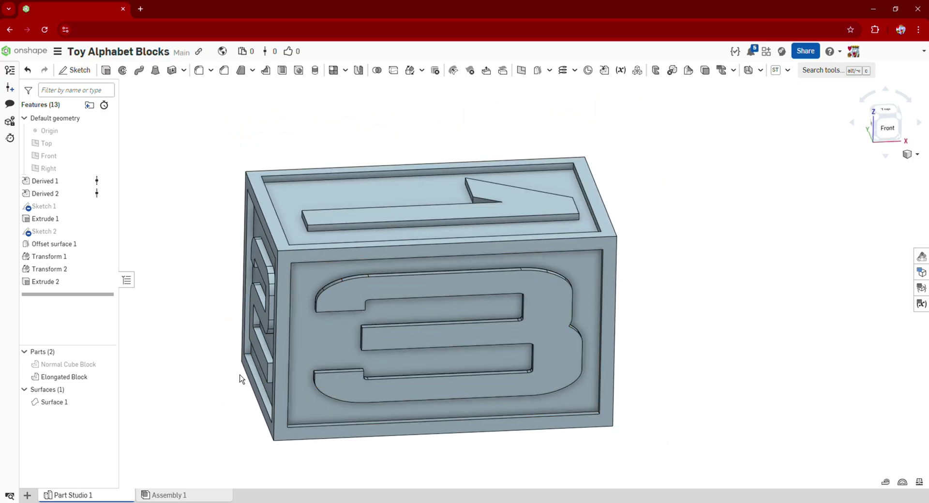
pyautogui.scroll(2, 239, 376)
pyautogui.scroll(-3, 370, 306)
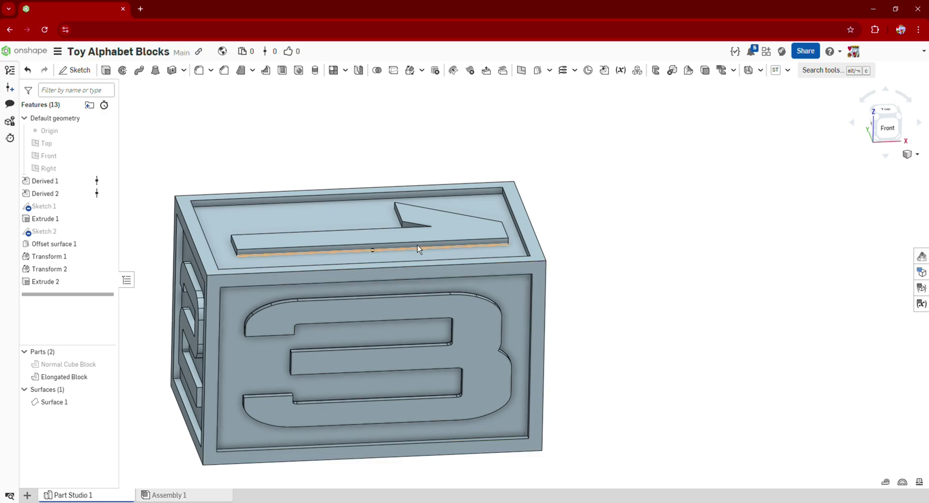
pyautogui.scroll(3, 340, 267)
pyautogui.scroll(-1, 345, 257)
pyautogui.moveTo(344, 256); pyautogui.dragTo(458, 230, button='middle')
pyautogui.moveTo(436, 260); pyautogui.dragTo(445, 290, button='right')
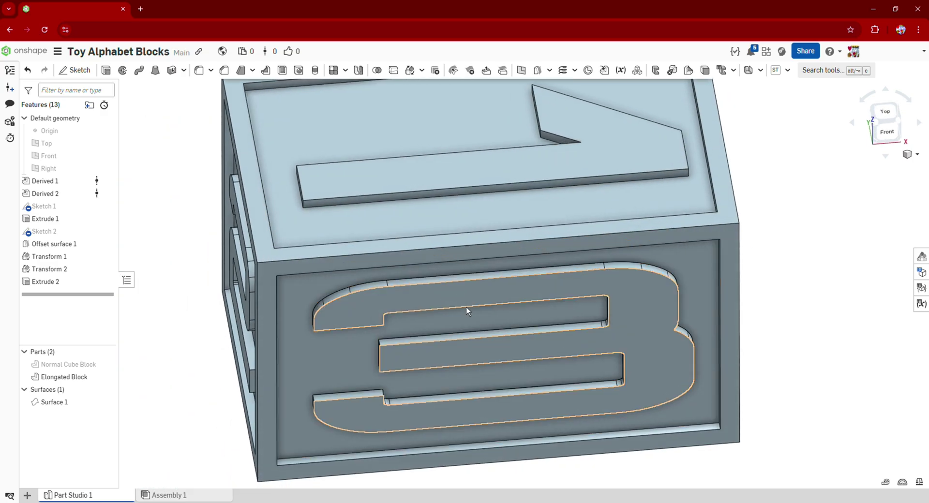
pyautogui.scroll(-2, 317, 312)
# Hide the Elongated Block temporarily to inspect the leftover 3 surface, and show the block again.
pyautogui.click(108, 377)
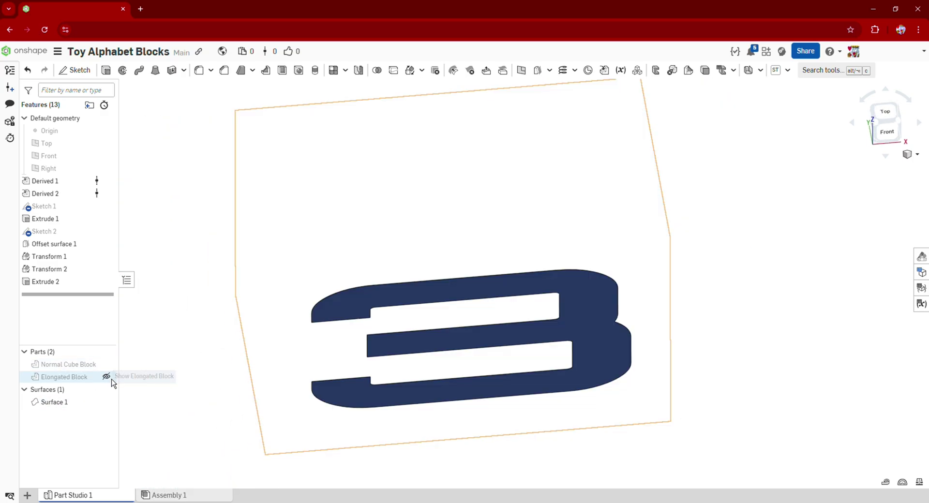
pyautogui.moveTo(267, 366); pyautogui.dragTo(263, 304, button='right')
pyautogui.click(109, 377)
pyautogui.scroll(3, 295, 276)
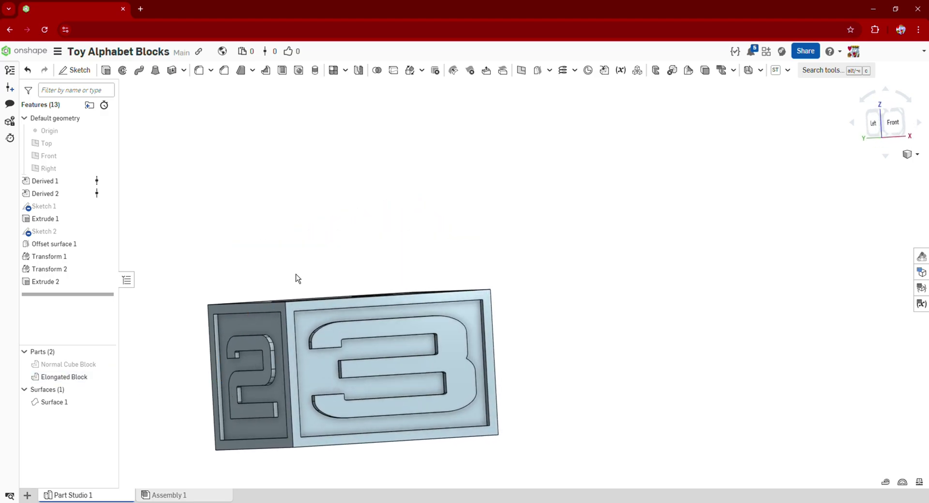
pyautogui.scroll(-1, 184, 327)
pyautogui.moveTo(176, 329); pyautogui.dragTo(248, 221, button='middle')
# Hide the leftover 3 surface, leaving only the Elongated Block shown.
pyautogui.click(106, 377)
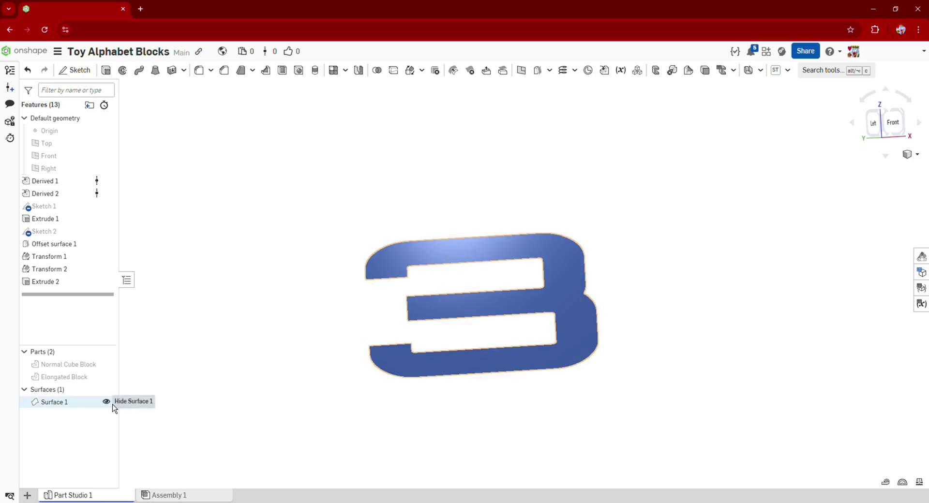
pyautogui.click(108, 402)
pyautogui.moveTo(325, 299); pyautogui.dragTo(317, 322, button='right')
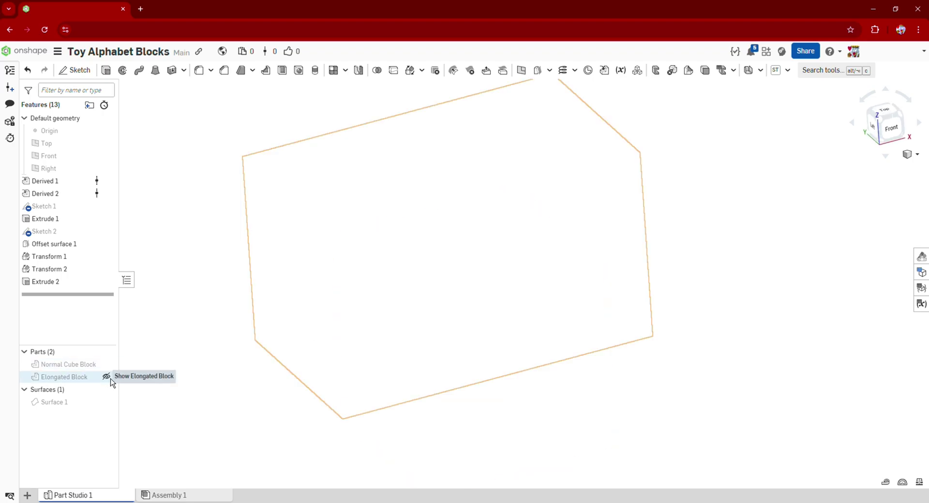
pyautogui.click(106, 376)
# Inspect the elongated block's raised 3 up close and at an angle with the leftover surface hidden.
pyautogui.moveTo(232, 329); pyautogui.dragTo(392, 269, button='right')
pyautogui.scroll(4, 356, 278)
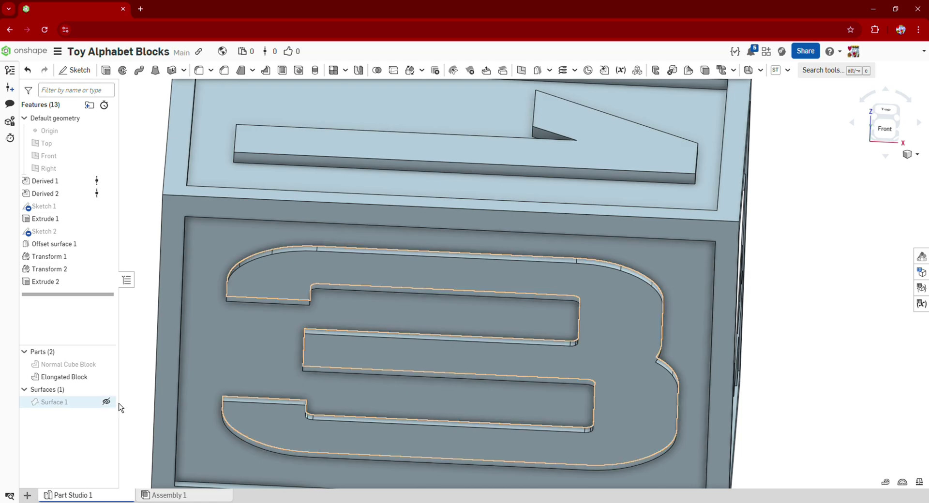
pyautogui.moveTo(135, 409); pyautogui.dragTo(166, 387, button='right')
pyautogui.moveTo(166, 387); pyautogui.dragTo(355, 389, button='middle')
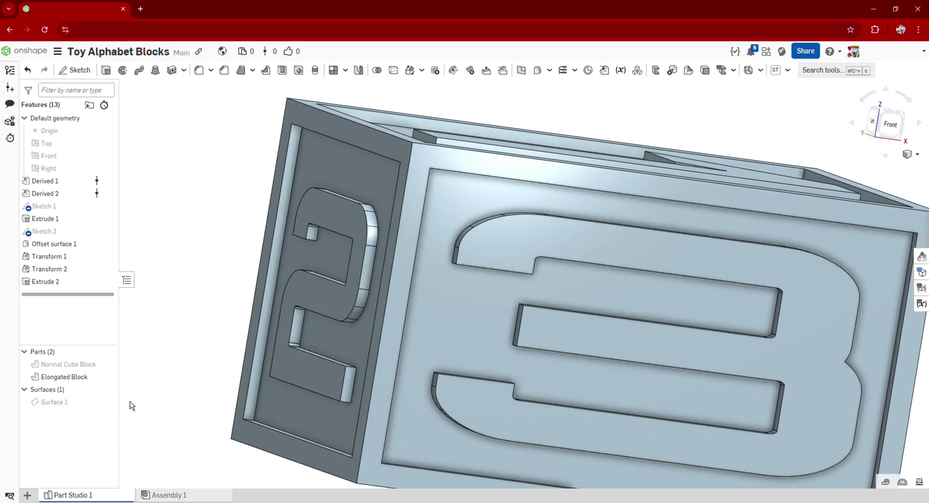
pyautogui.scroll(-4, 227, 365)
pyautogui.moveTo(226, 365)
pyautogui.mouseDown(button='right')
pyautogui.moveTo(206, 391)
pyautogui.moveTo(226, 364)
pyautogui.moveTo(210, 370)
pyautogui.mouseUp(button='right')
pyautogui.scroll(-2, 226, 363)
pyautogui.moveTo(210, 370); pyautogui.dragTo(394, 358, button='middle')
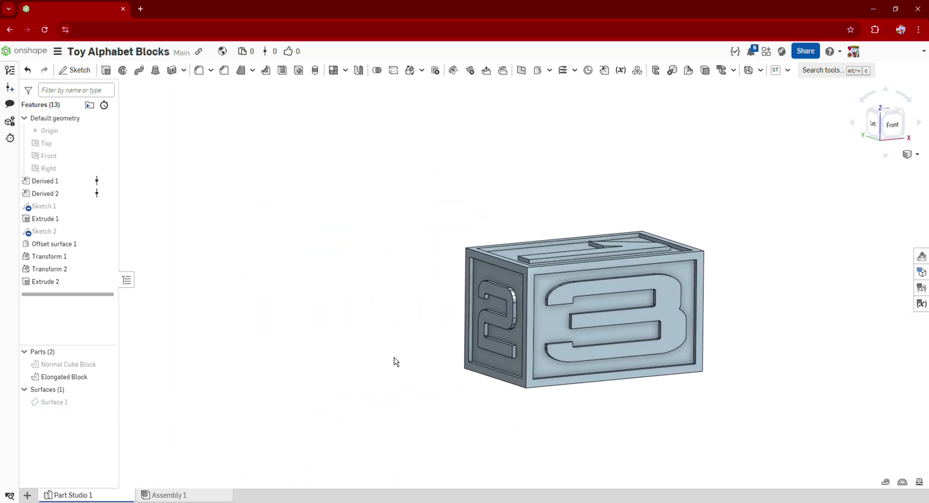